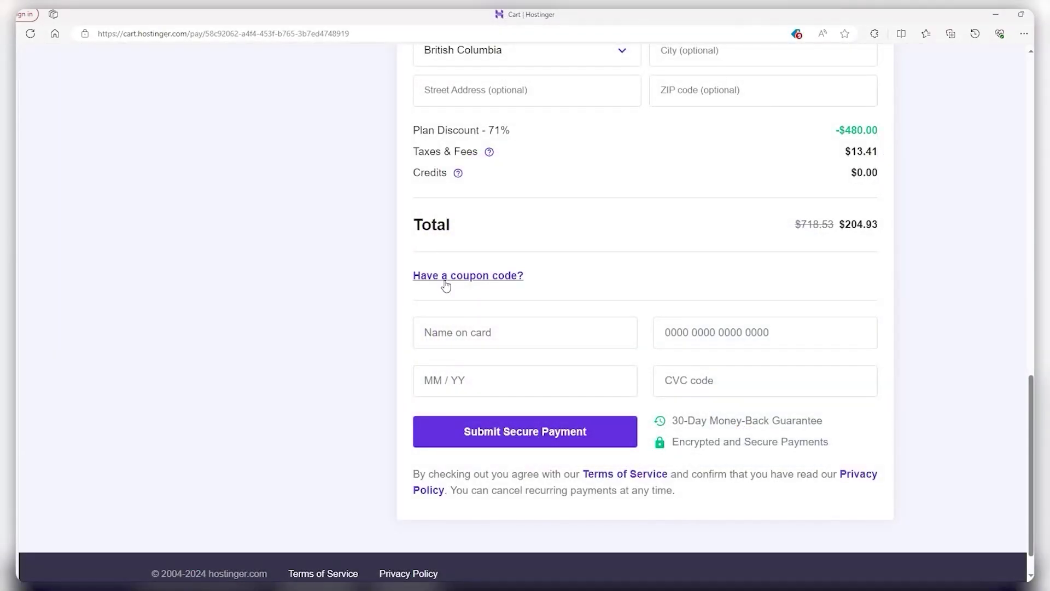
Step: Reveal the checkout's 'Have a coupon code?' entry field, then scroll back up the page
left_click(446, 280)
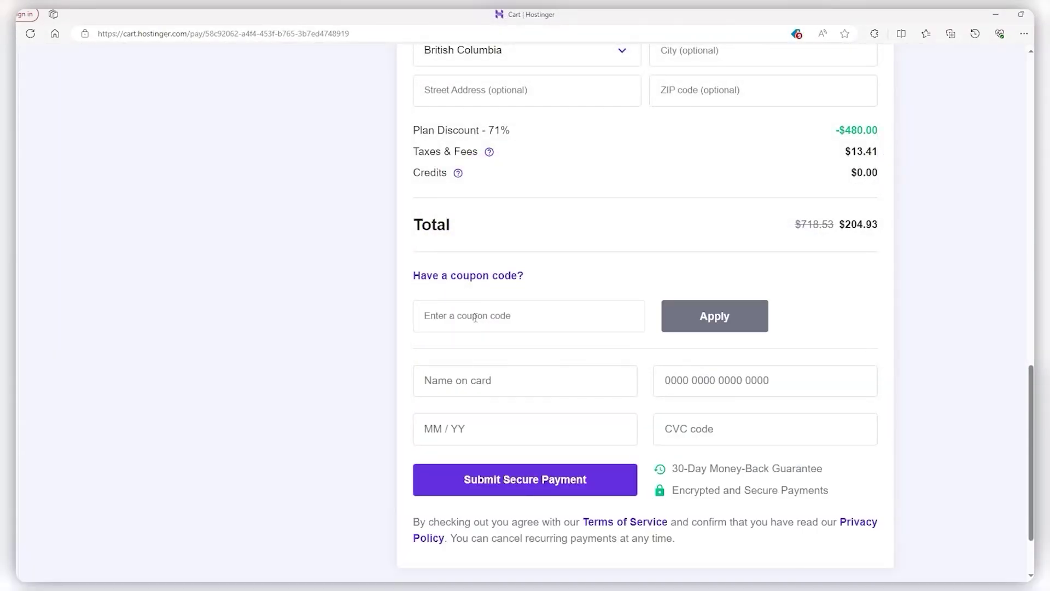
left_click(476, 318)
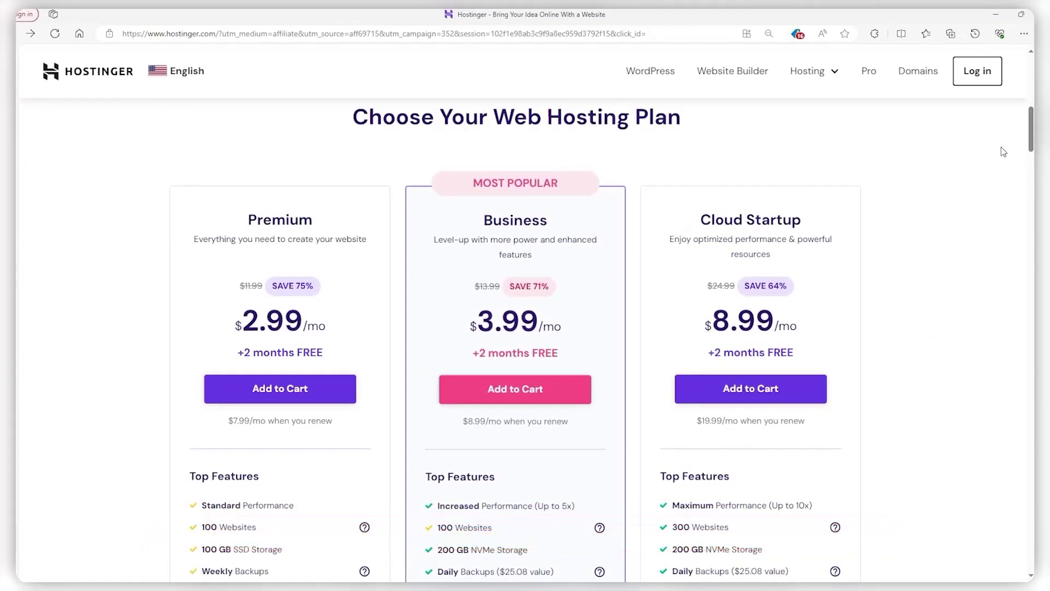
scroll(998, 139, "up", 6)
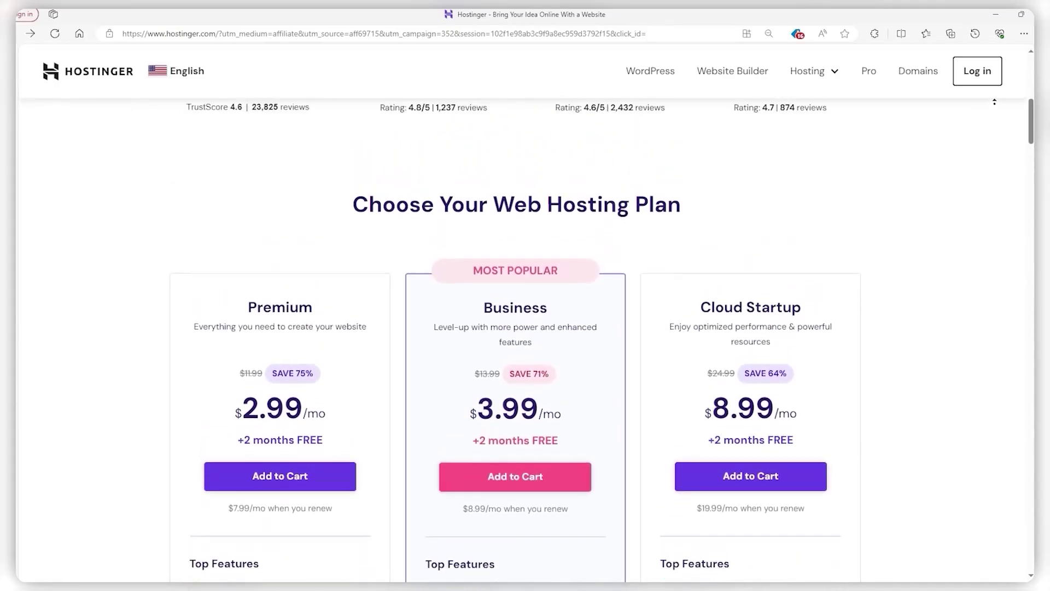
scroll(993, 99, "up", 4)
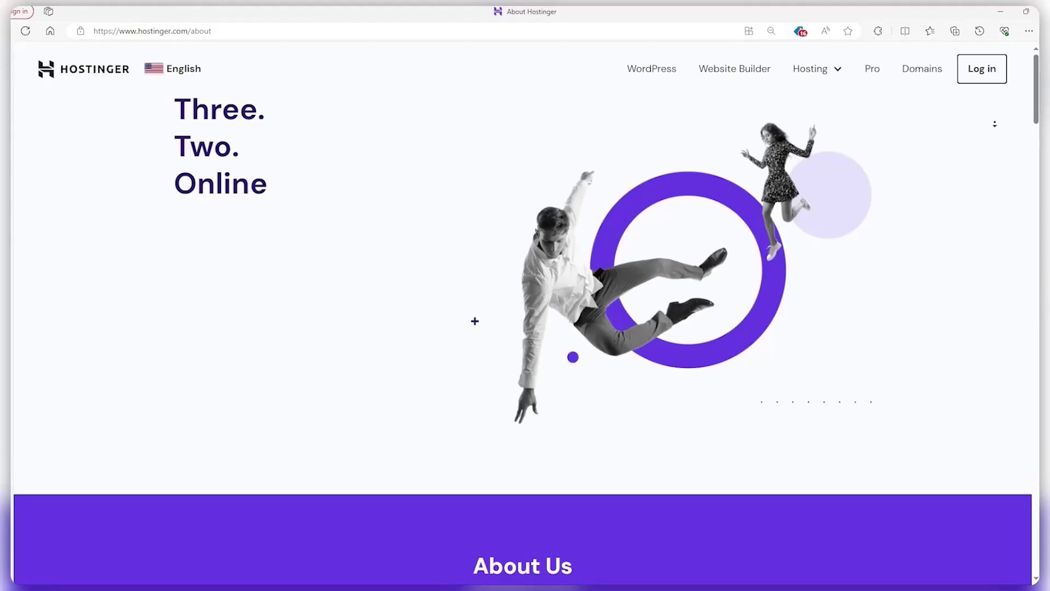
Step: Scroll to Our Strengths on the About page and expand Website speed and Dedicated 24/7 support
scroll(994, 124, "down", 2)
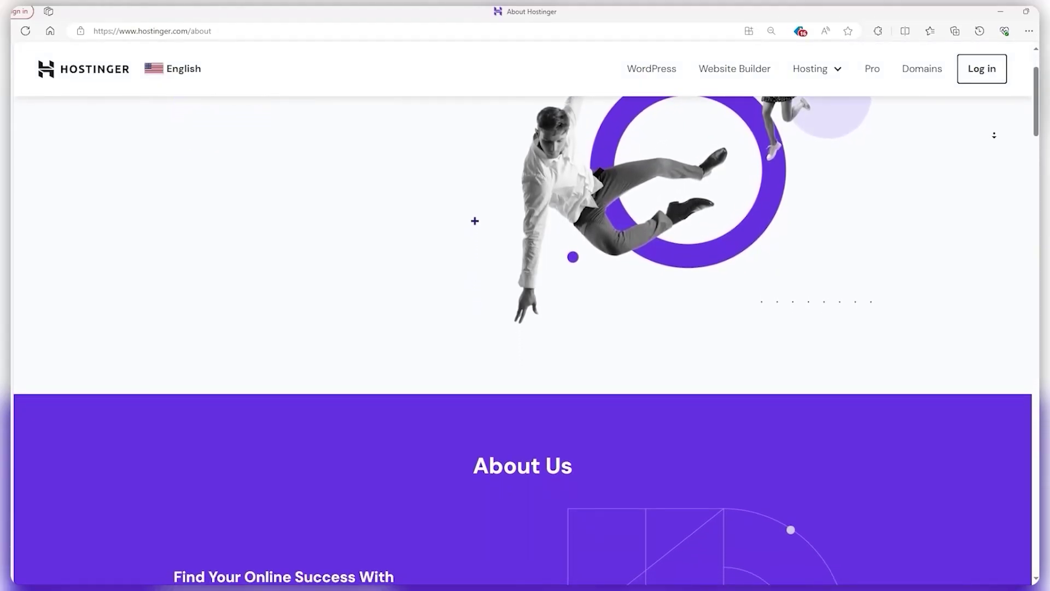
scroll(994, 135, "down", 3)
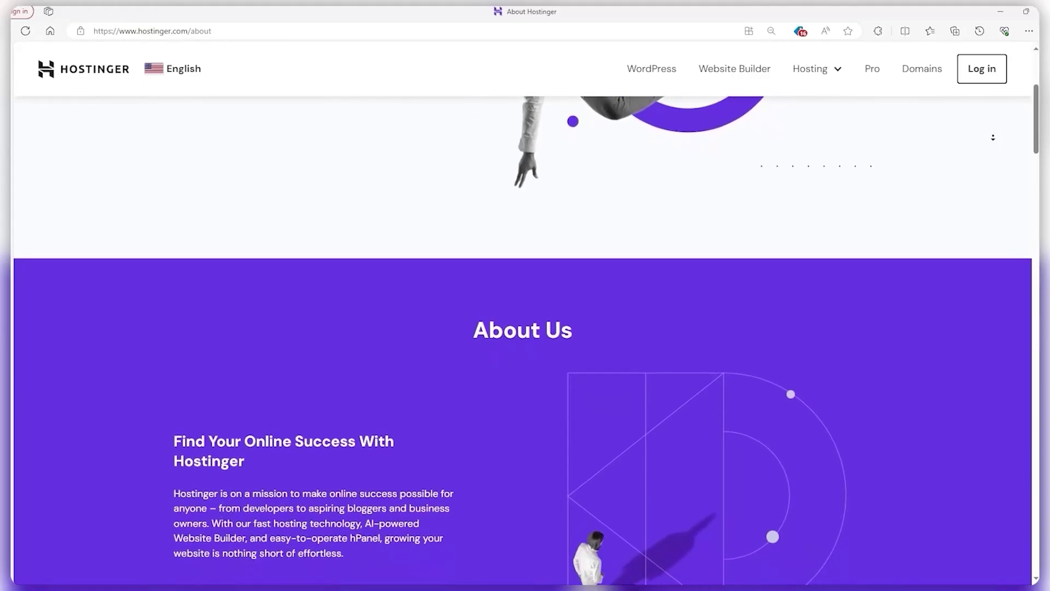
scroll(993, 138, "down", 3)
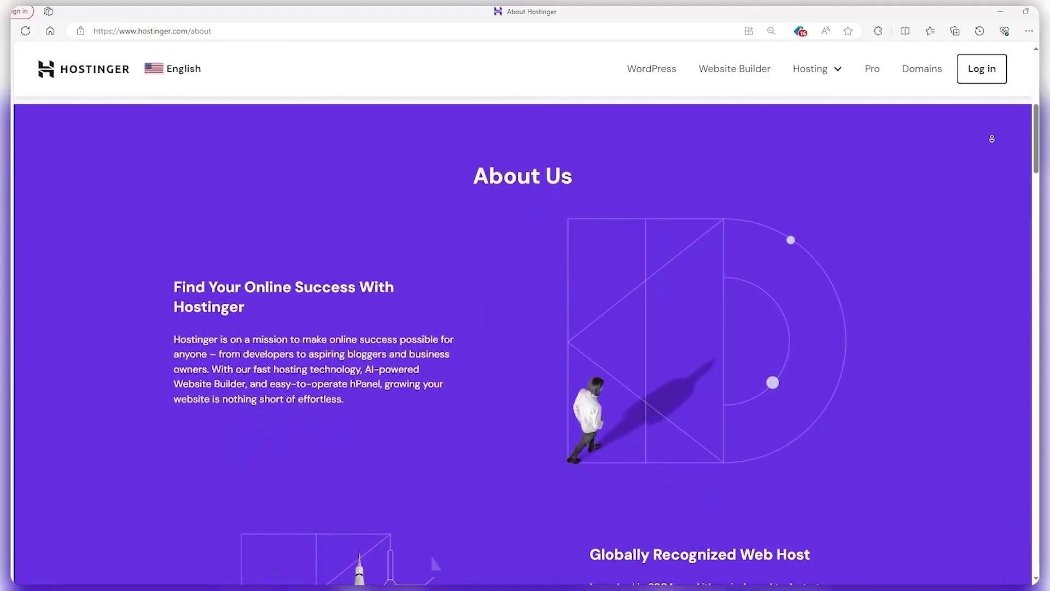
scroll(991, 139, "down", 3)
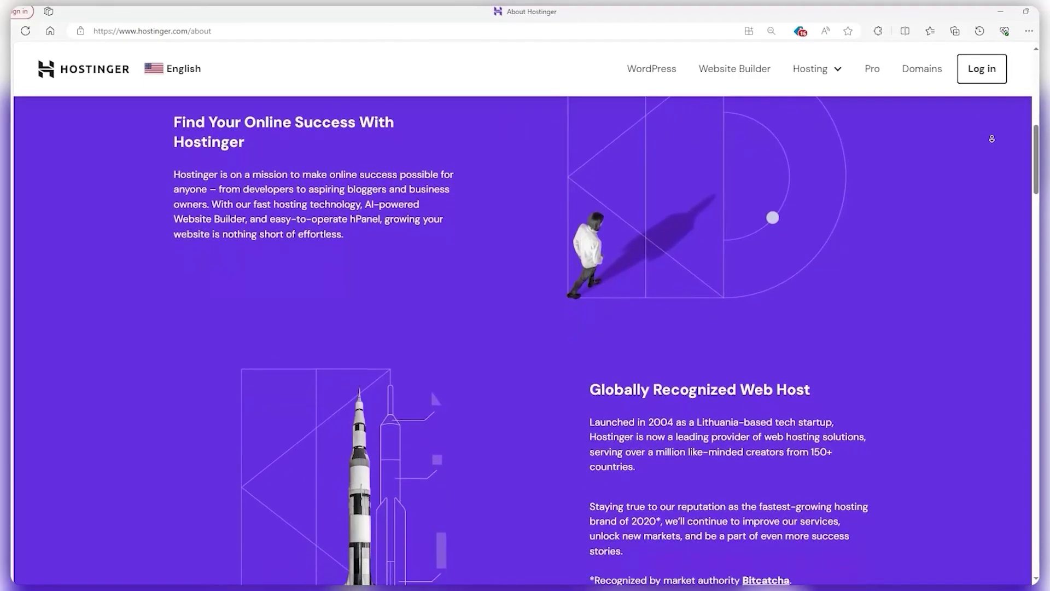
scroll(991, 139, "down", 3)
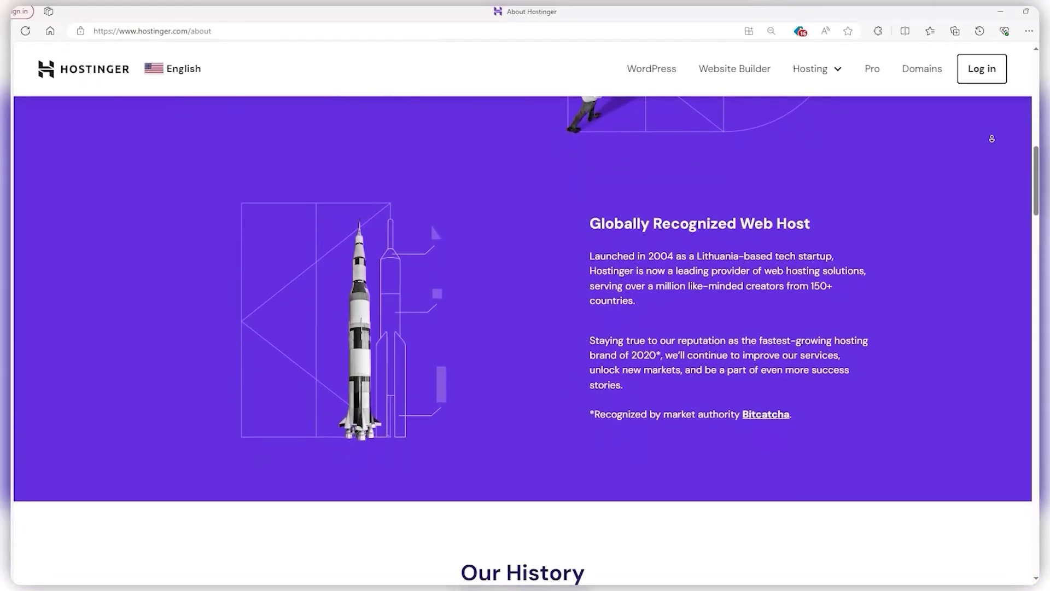
scroll(992, 138, "down", 3)
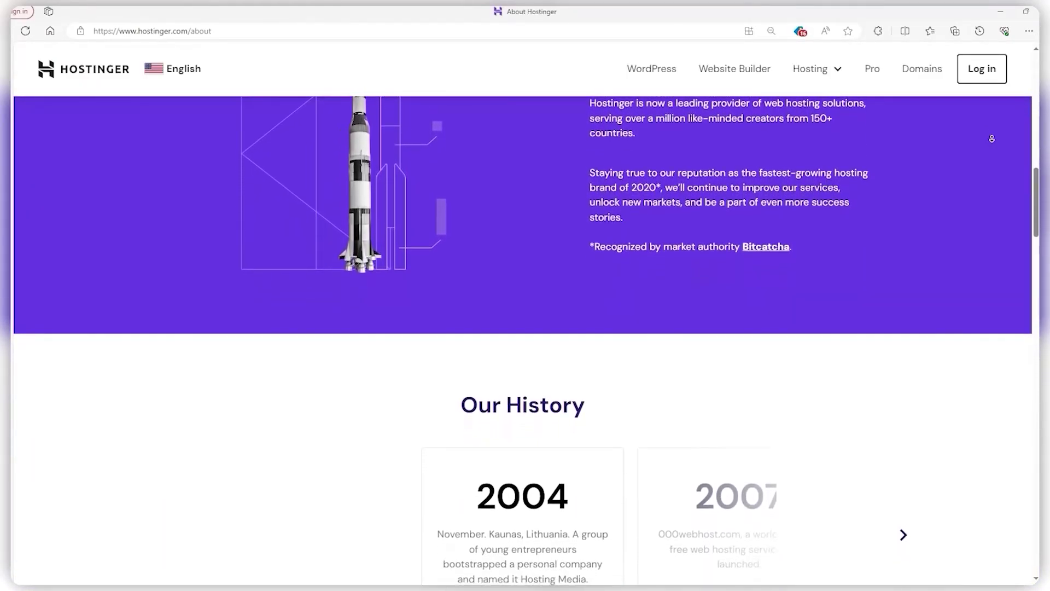
scroll(991, 139, "down", 3)
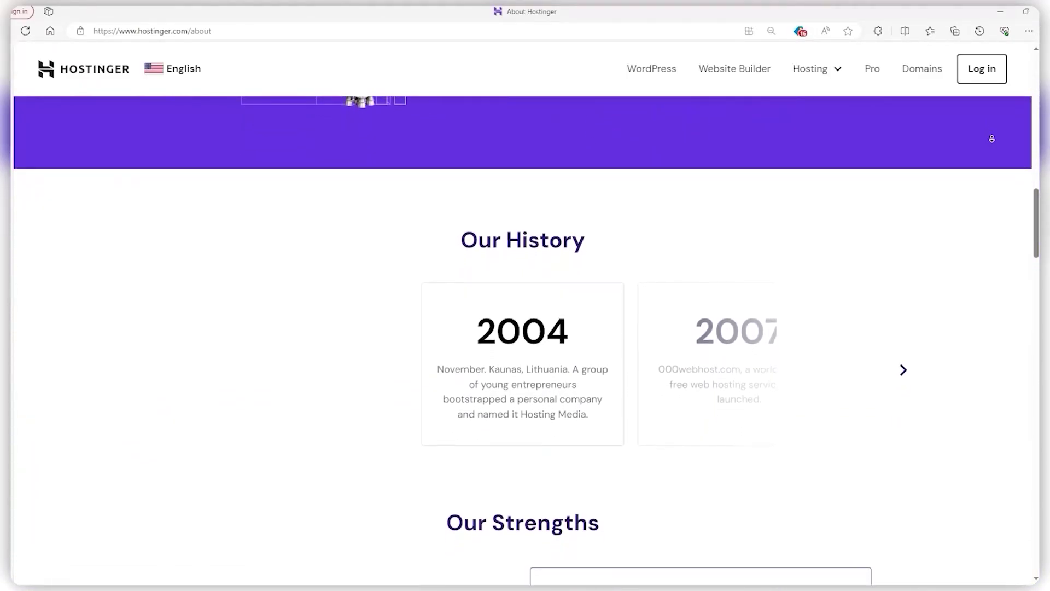
scroll(992, 139, "down", 3)
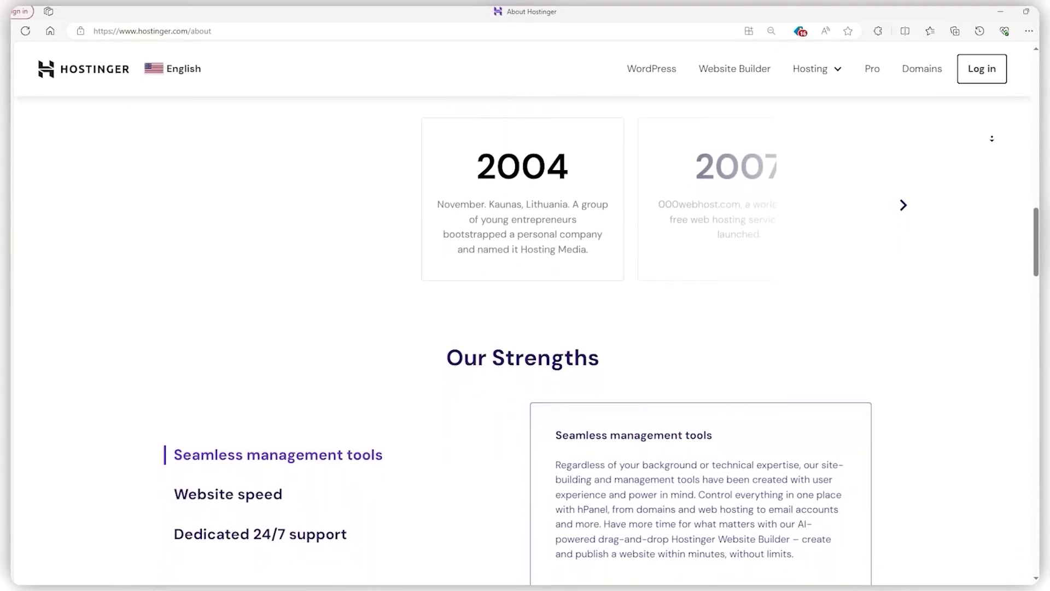
scroll(991, 138, "down", 3)
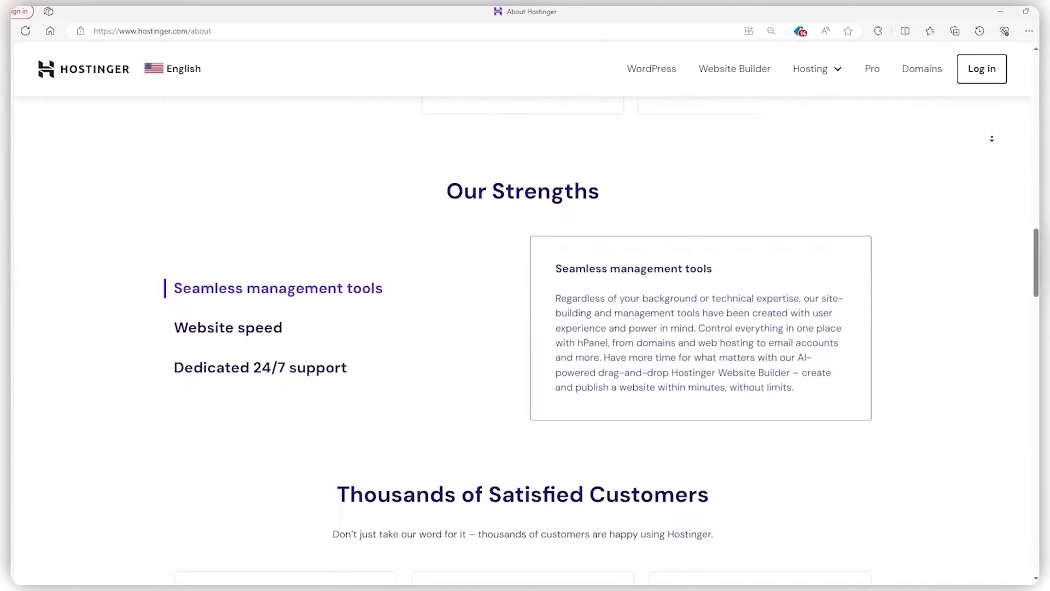
scroll(992, 138, "down", 2)
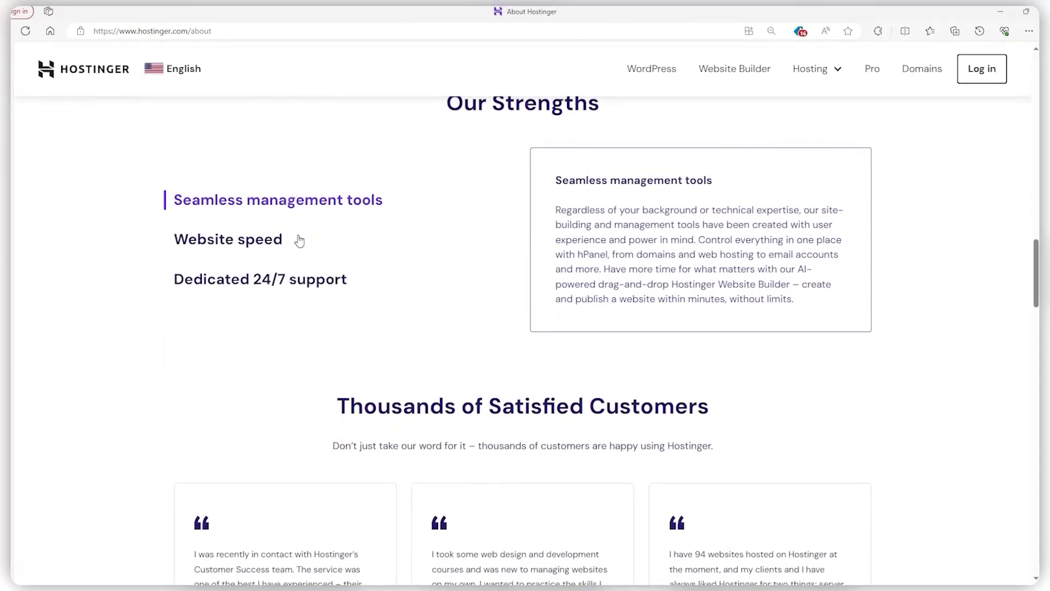
left_click(236, 246)
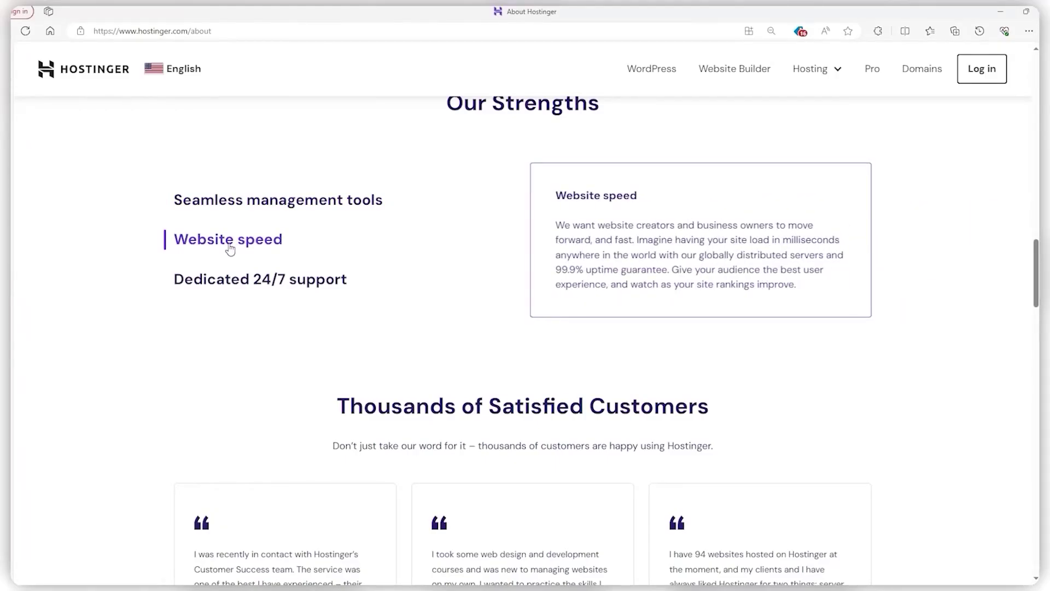
left_click(275, 288)
scroll(720, 299, "up", 1)
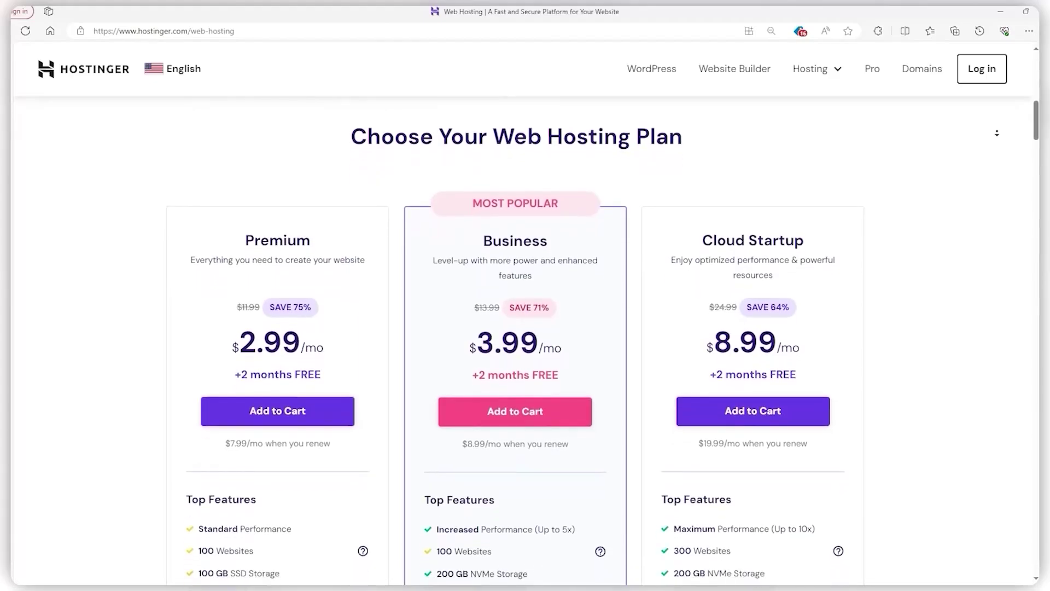
Step: Compare the plan cards' features, e.g. Business's 100 websites, 200 GB NVMe storage and daily backups
left_click(996, 133)
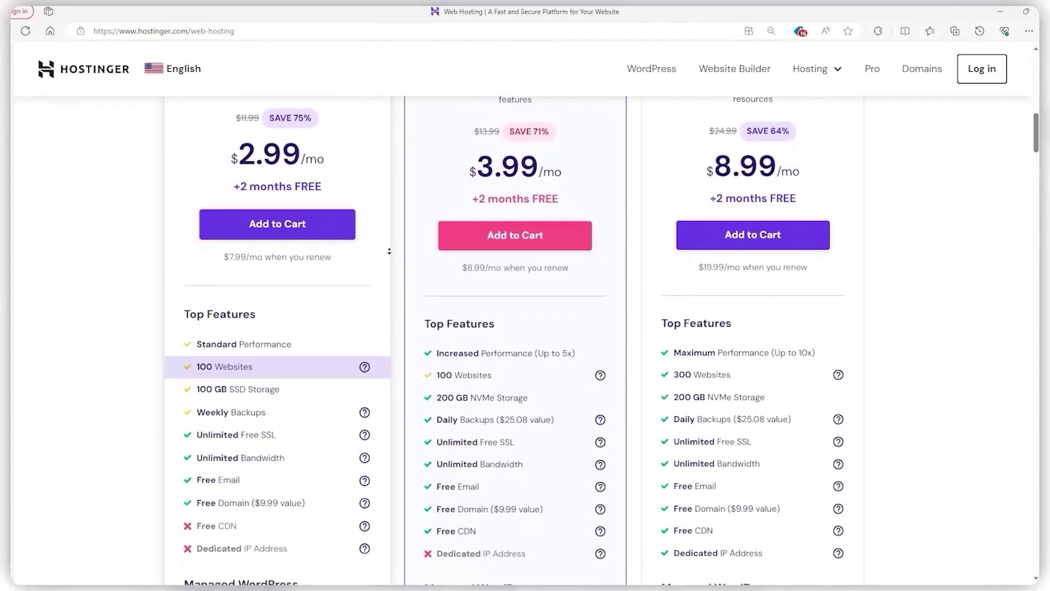
left_click(372, 332)
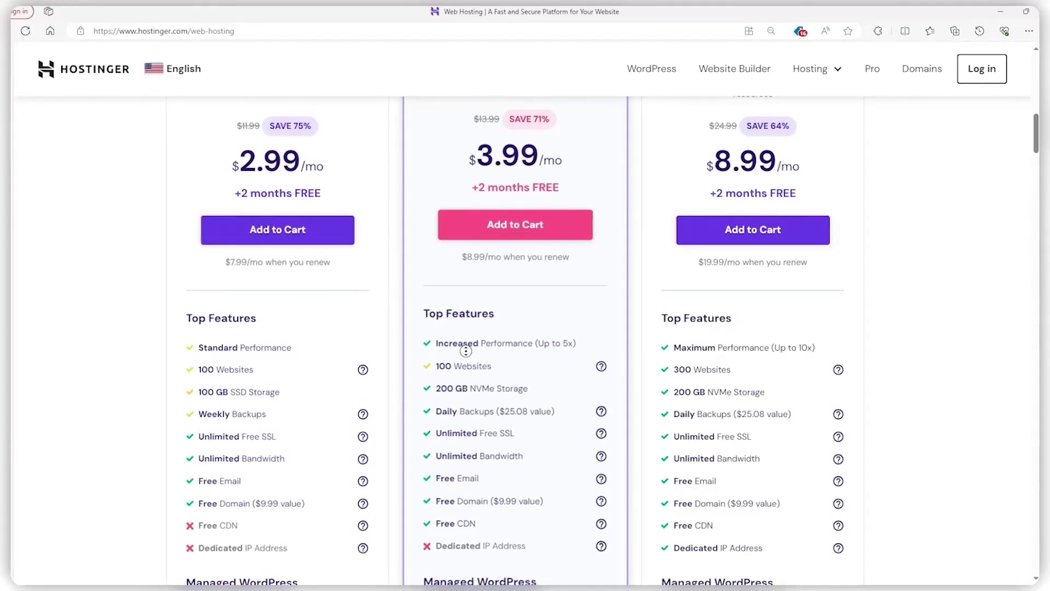
scroll(466, 339, "up", 1)
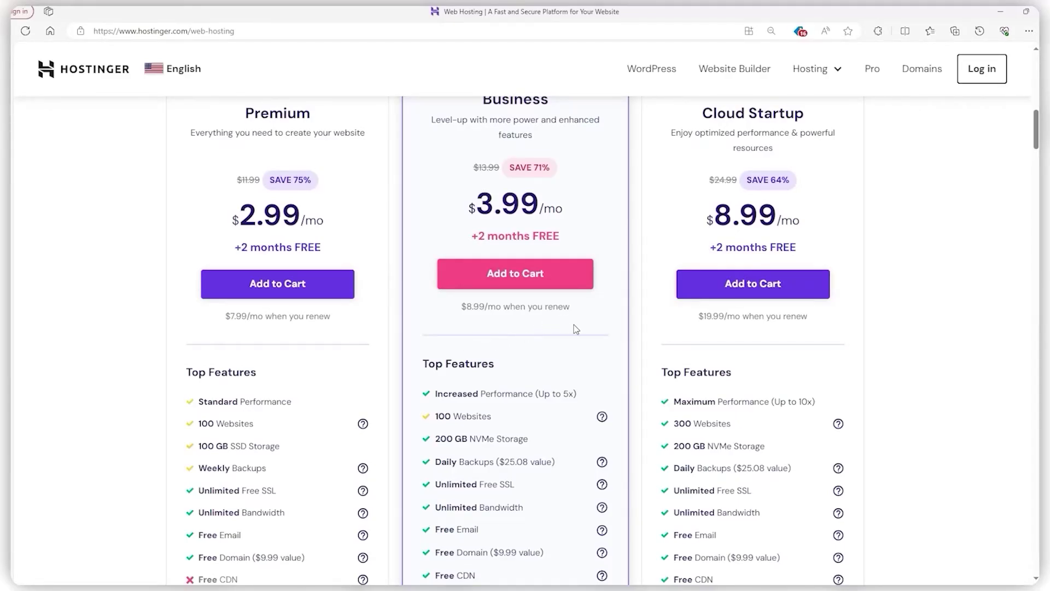
scroll(580, 179, "up", 1)
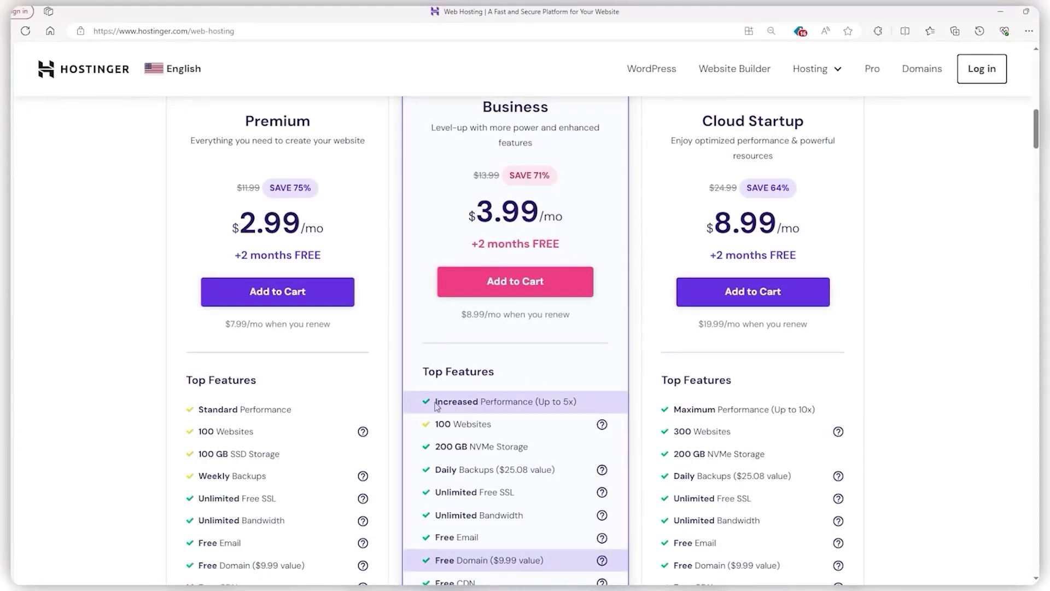
left_click(606, 397)
scroll(603, 405, "down", 1)
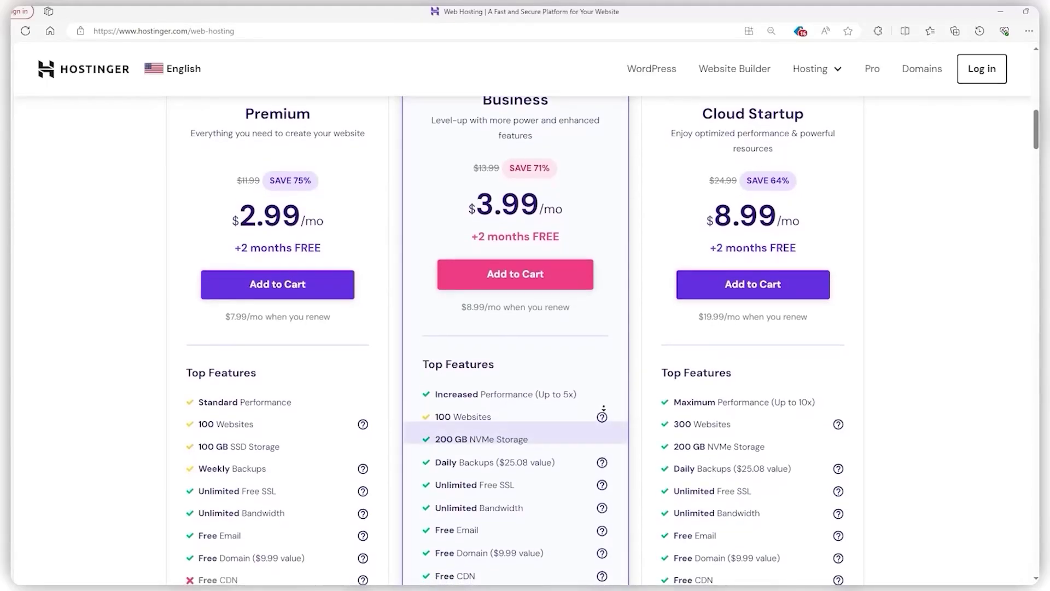
scroll(604, 409, "down", 1)
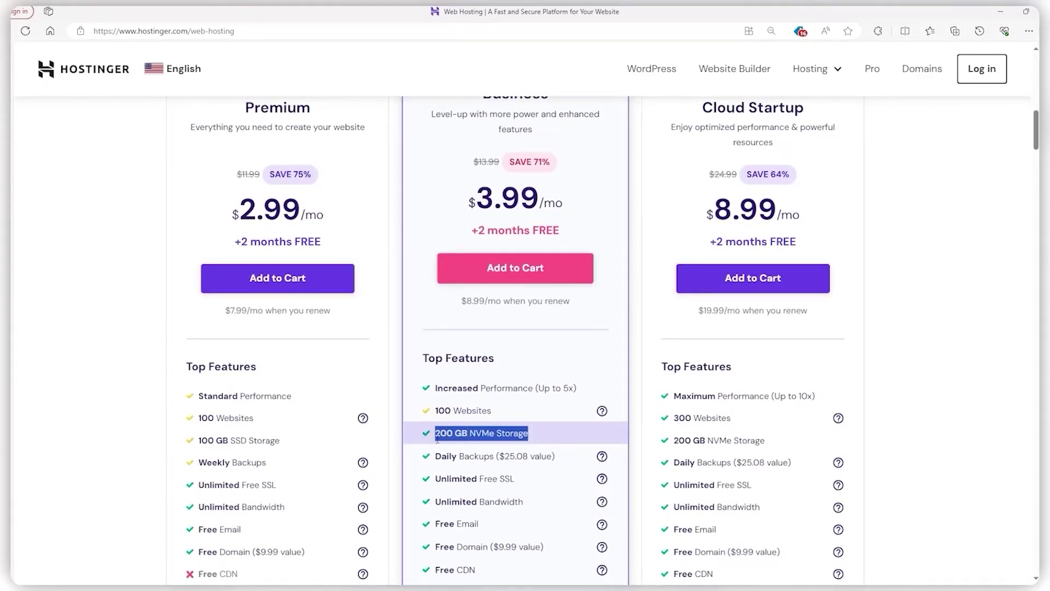
left_click(911, 324)
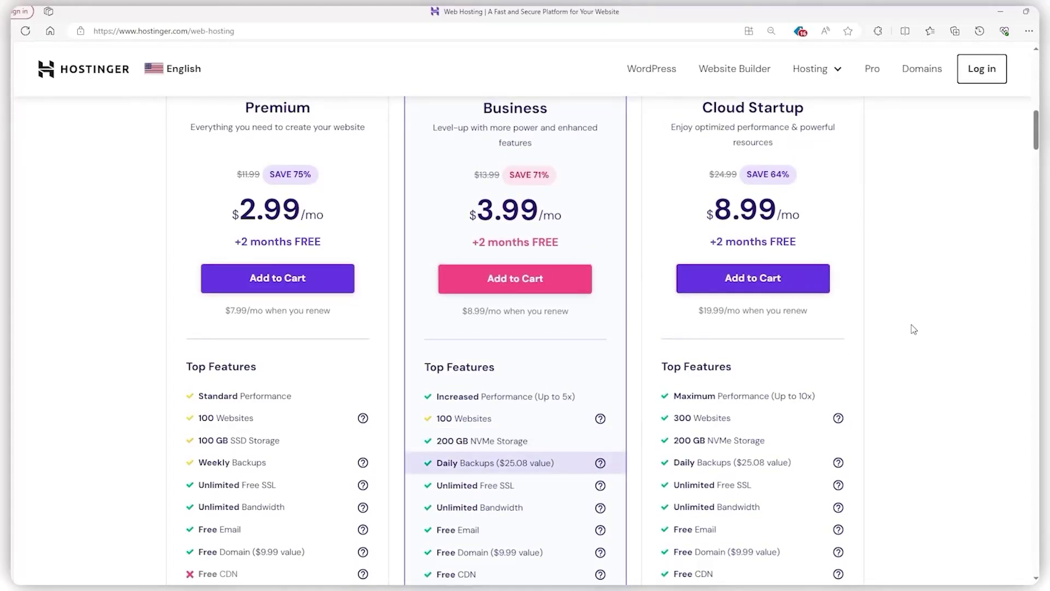
middle_click(520, 469)
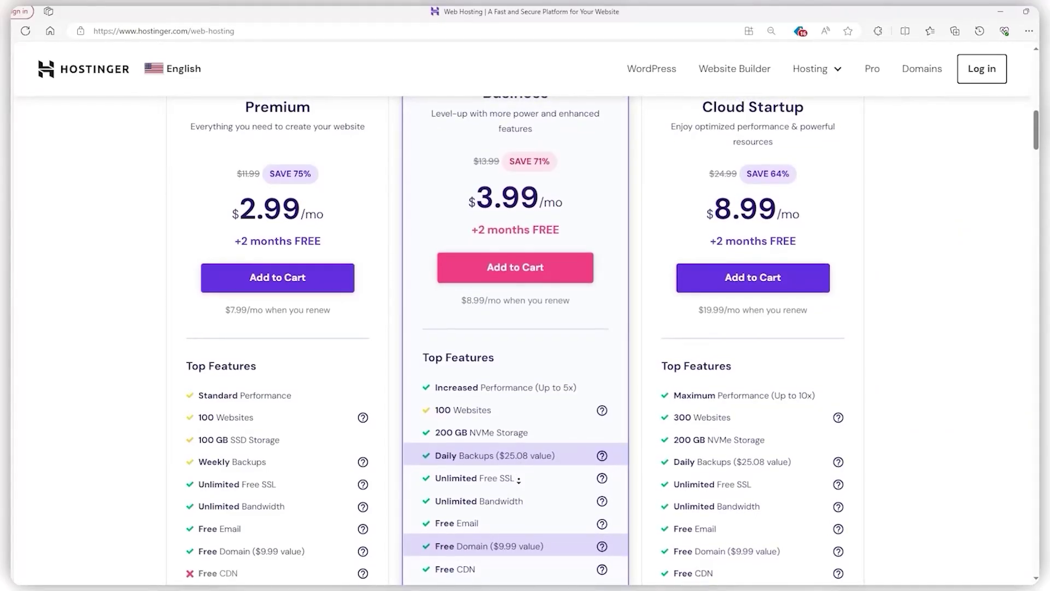
left_click(520, 483)
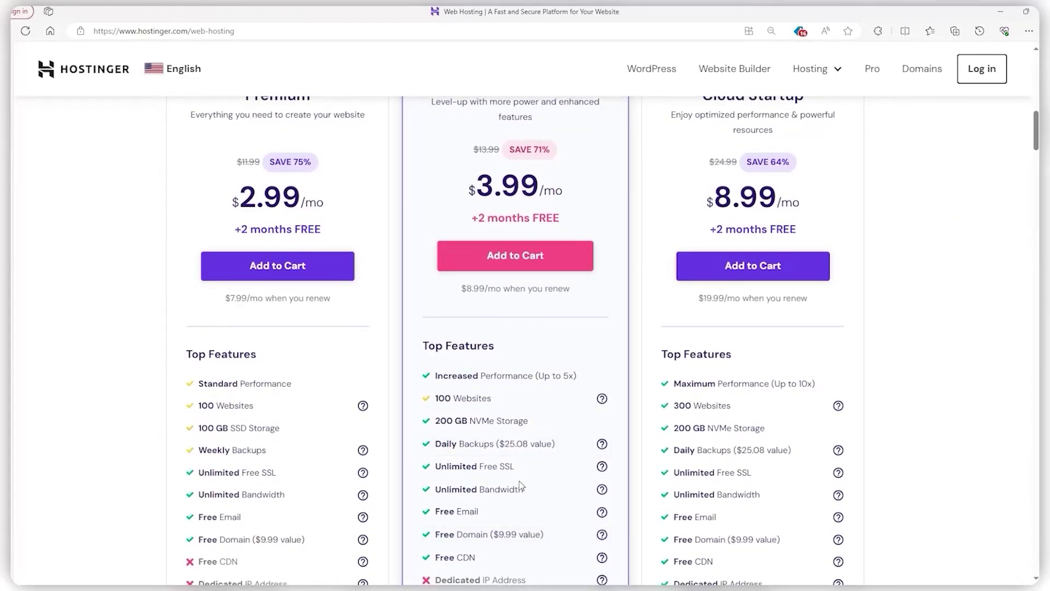
middle_click(831, 108)
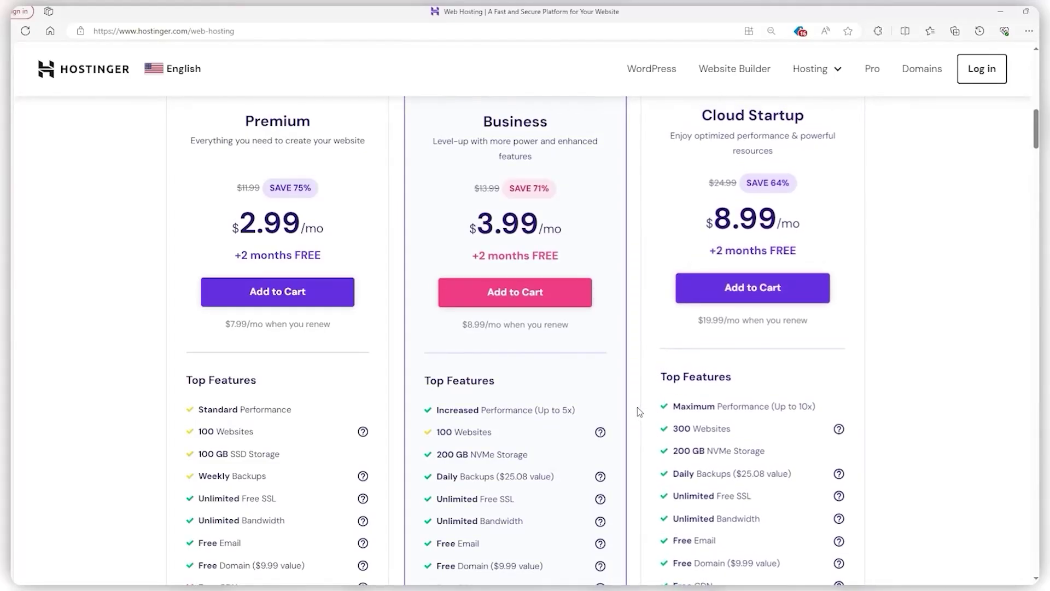
left_click_drag(670, 424, 727, 424)
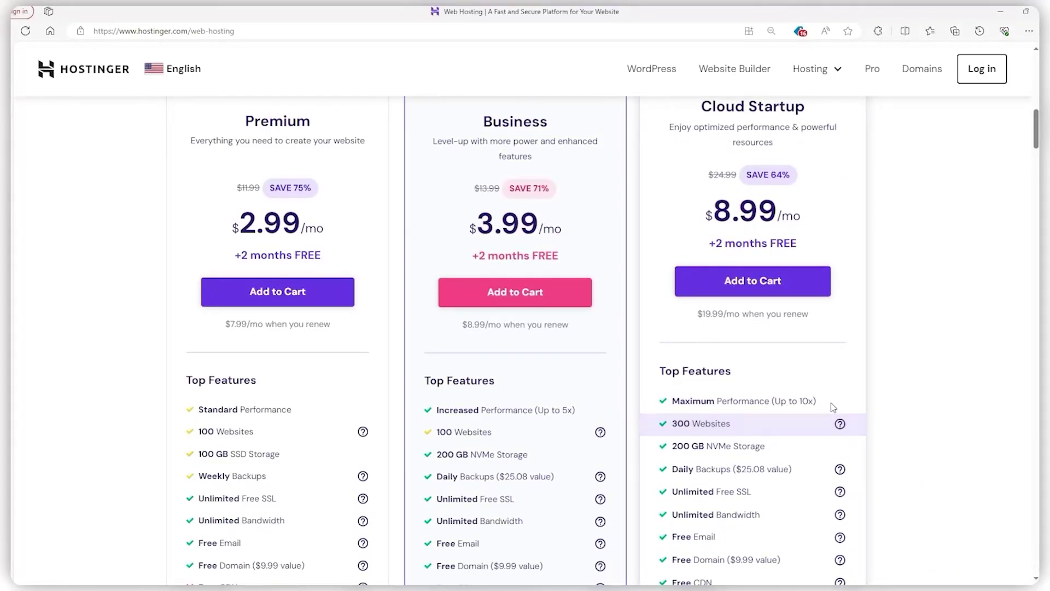
left_click_drag(826, 402, 663, 410)
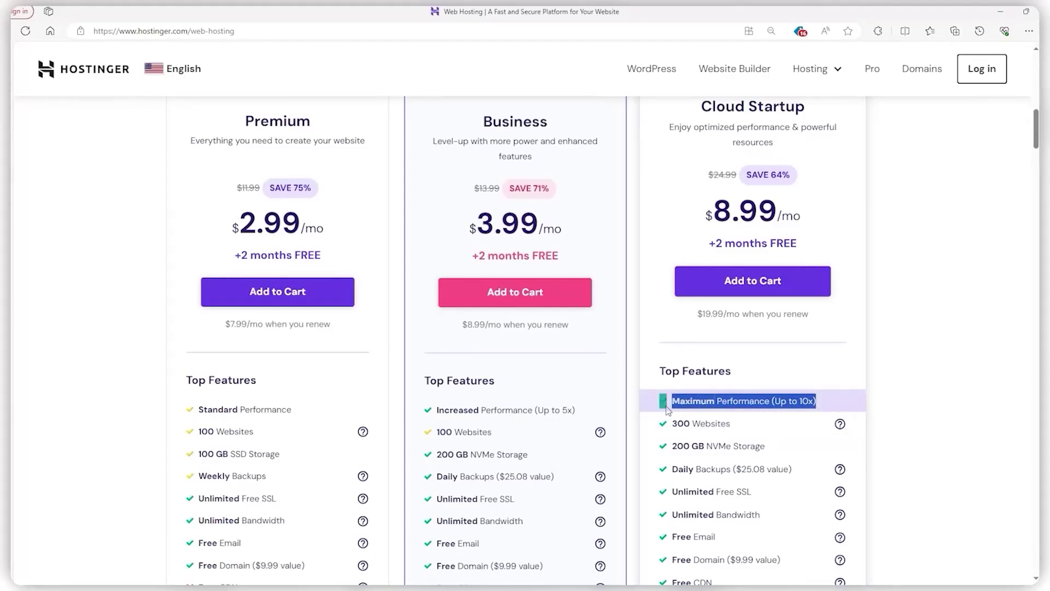
left_click(789, 419)
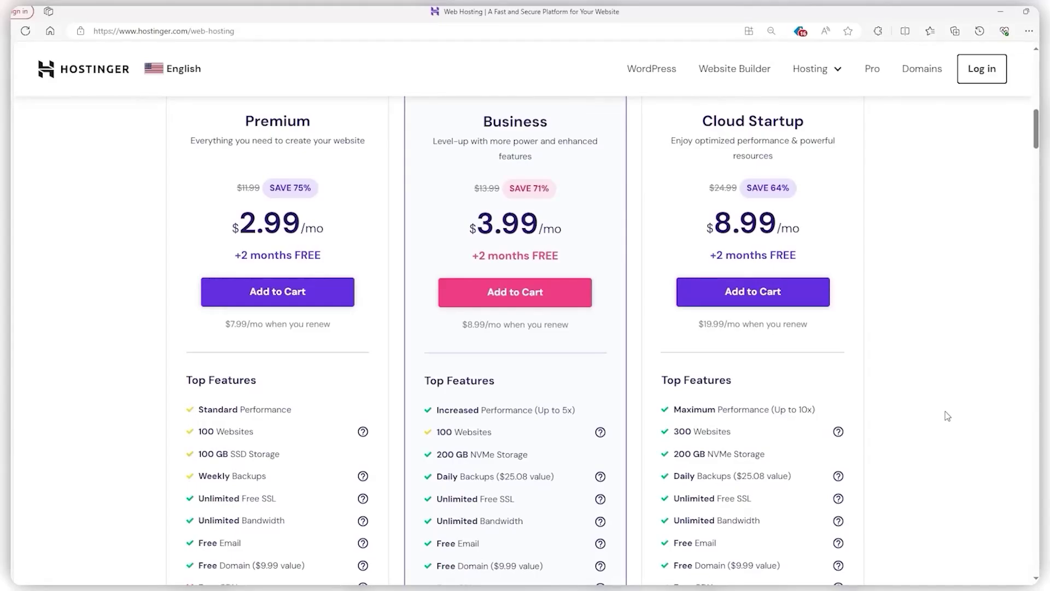
Step: Open the VPS Hosting page from the Hosting menu and scroll down to the VPS plans
mouse_move(830, 85)
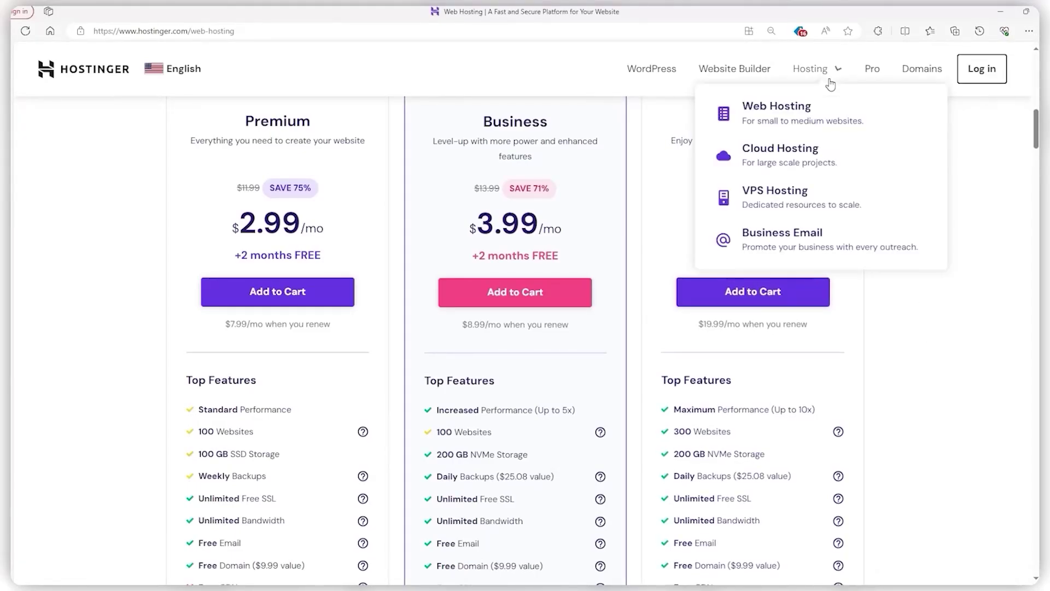
left_click(791, 198)
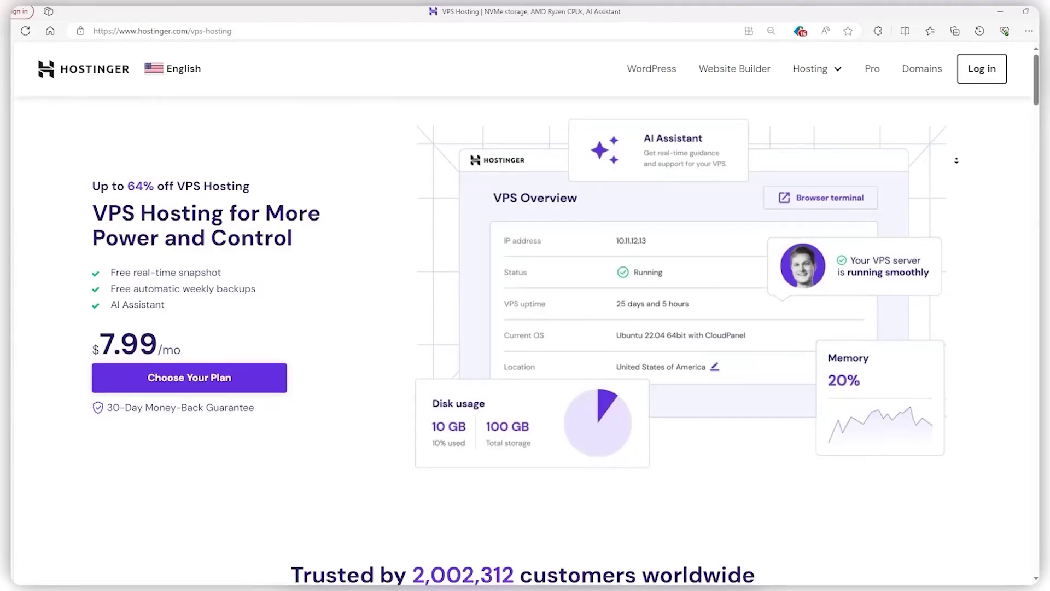
scroll(956, 145, "down", 2)
scroll(954, 172, "down", 3)
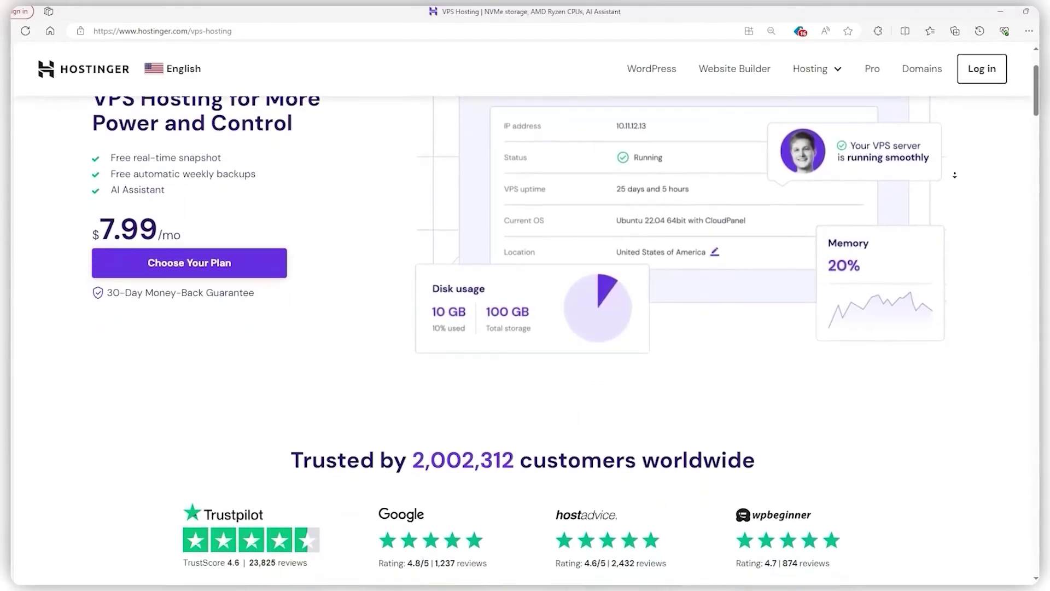
scroll(954, 175, "down", 4)
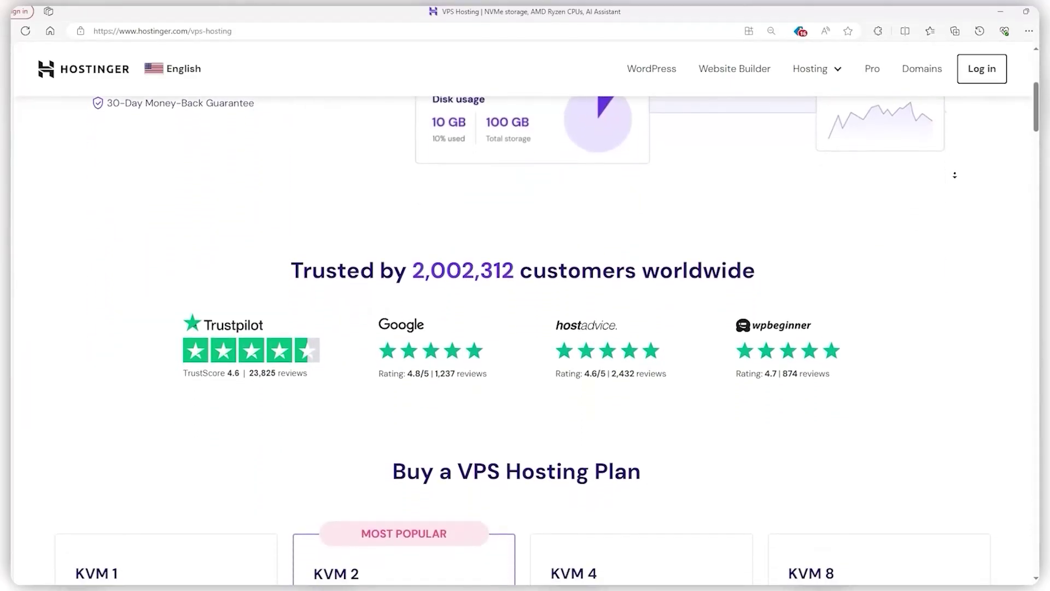
scroll(955, 175, "down", 4)
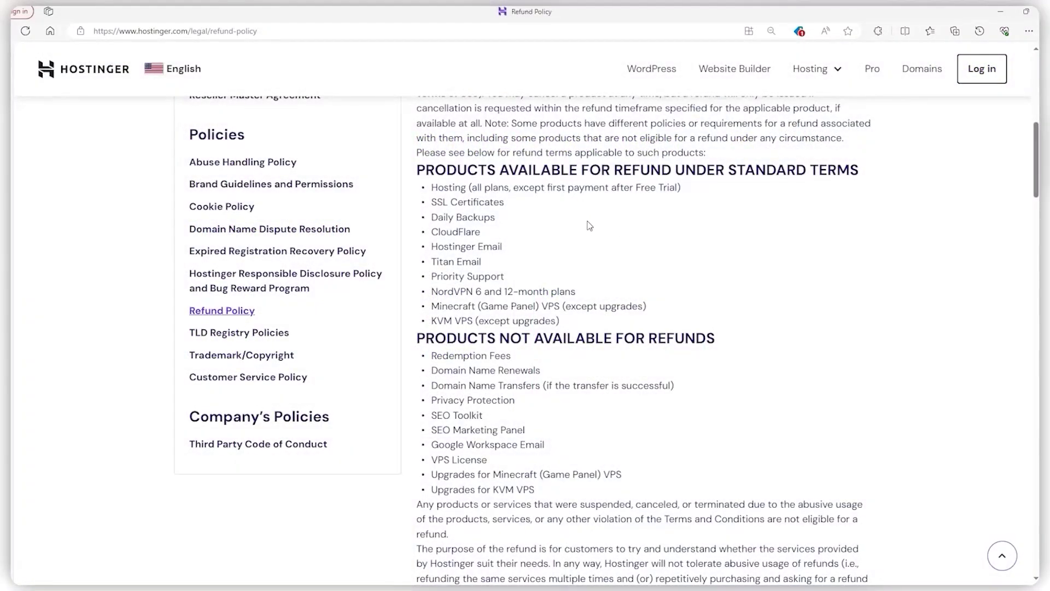
Step: Highlight the 'Products available for refund under standard terms' heading, then deselect it
left_click_drag(415, 171, 851, 173)
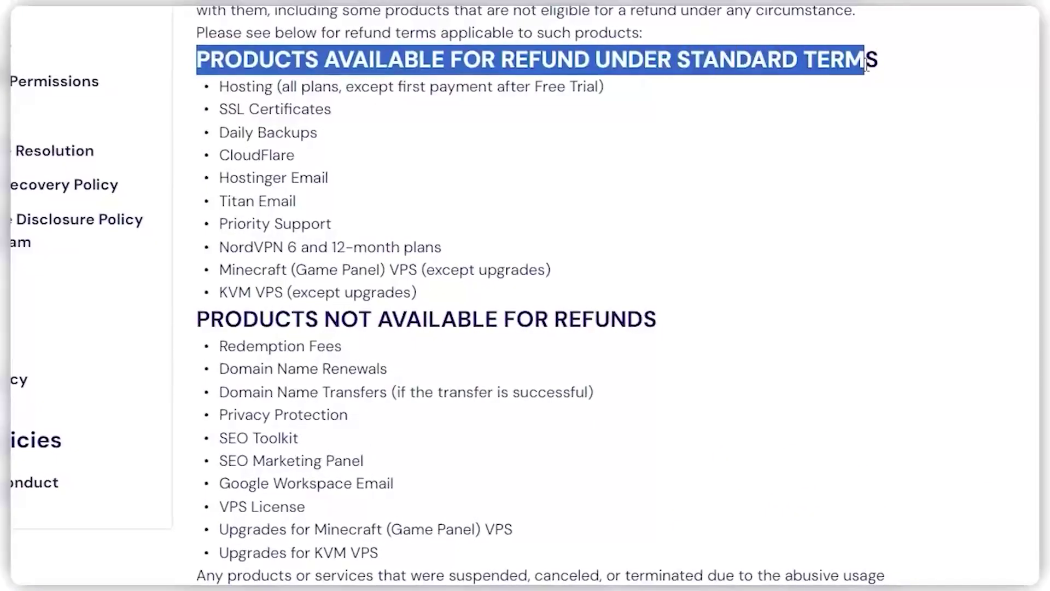
left_click(847, 174)
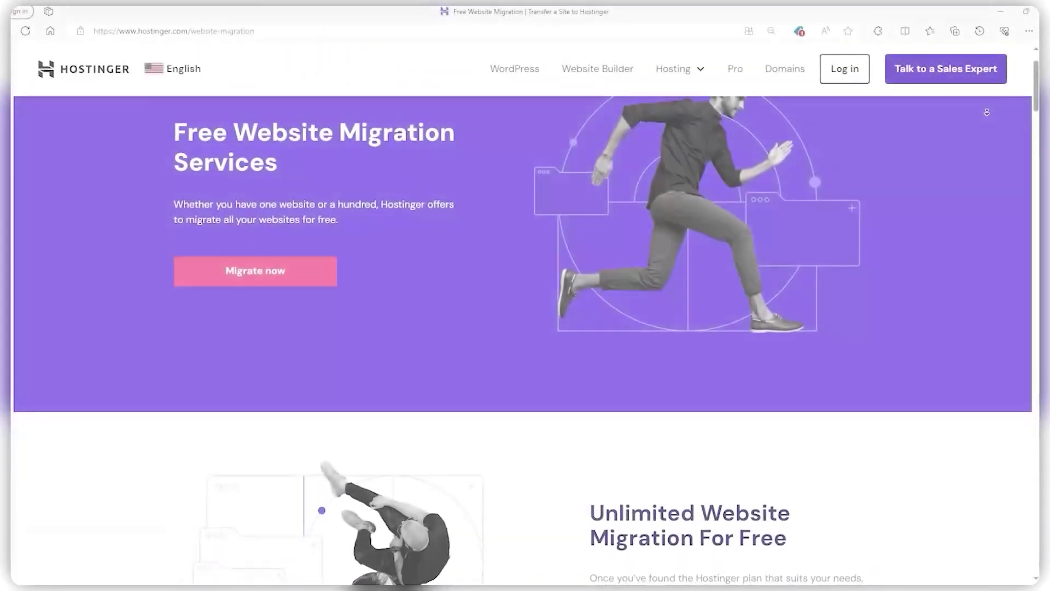
Step: Scroll down the migration page
scroll(987, 113, "down", 2)
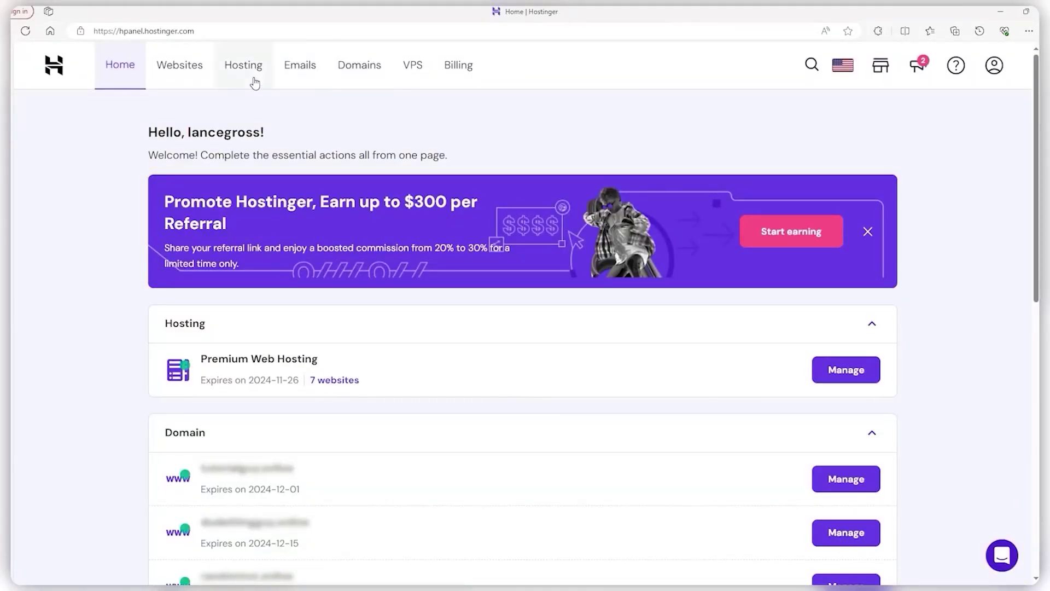
Step: Go to Websites, manage the first site and open its Auto installer
left_click(202, 65)
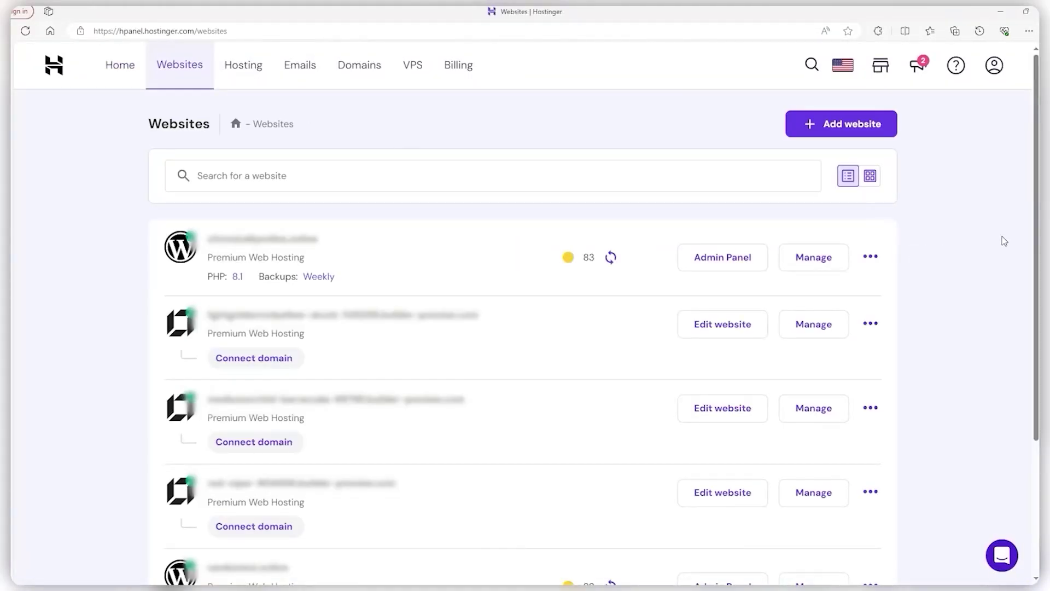
scroll(1028, 233, "down", 1)
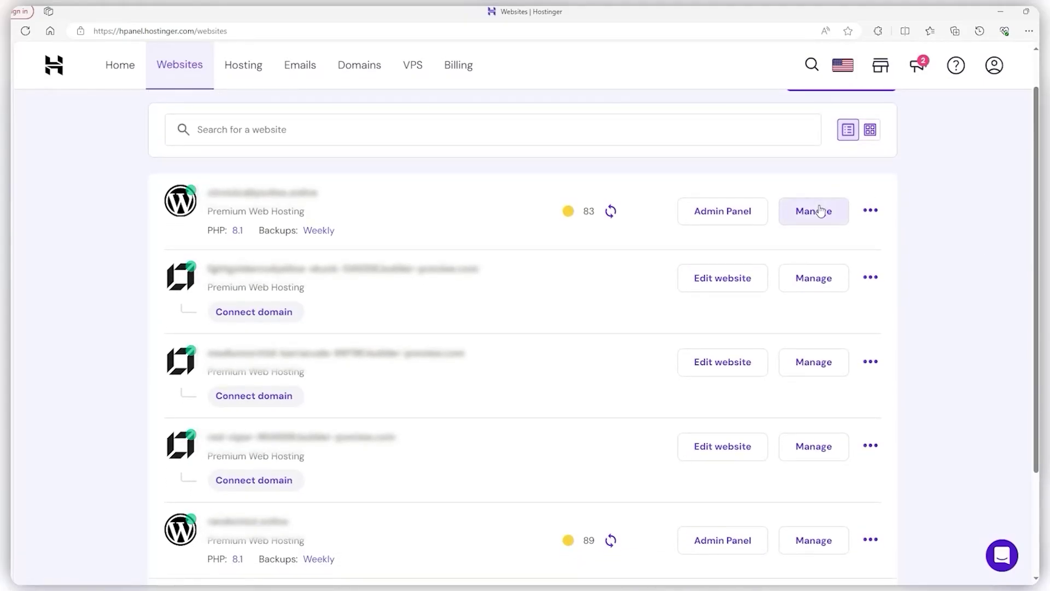
left_click(815, 214)
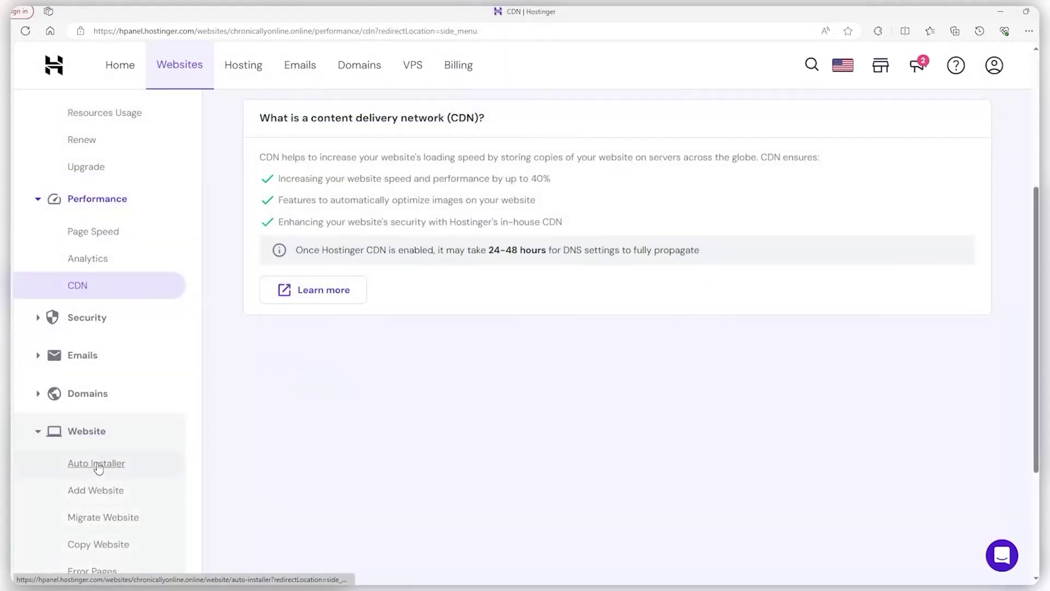
left_click(97, 473)
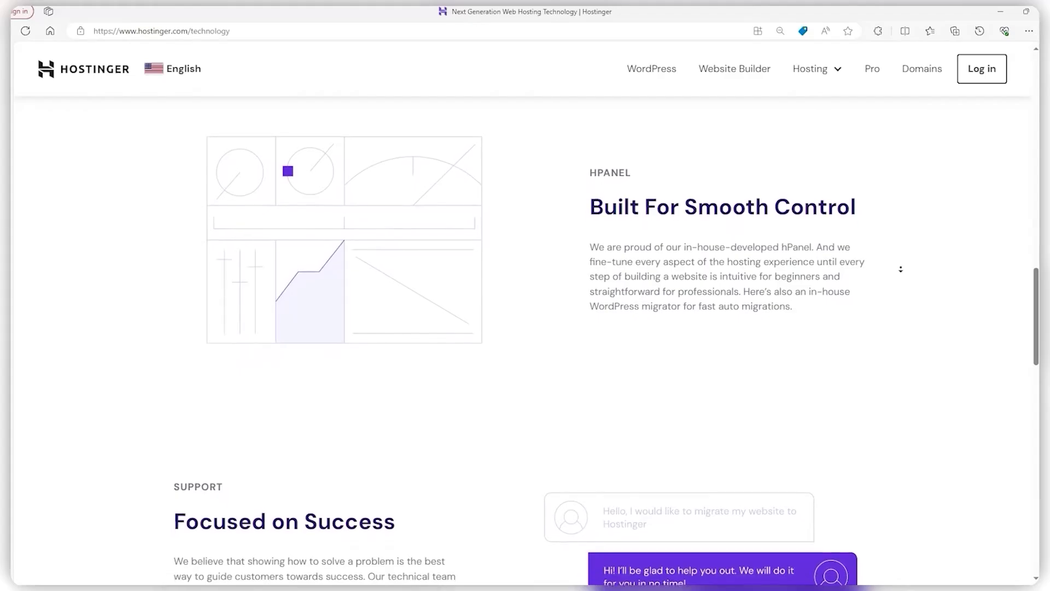
Step: Go back to the Pingdom uptime history tab with Alt+Left
key("alt+Left")
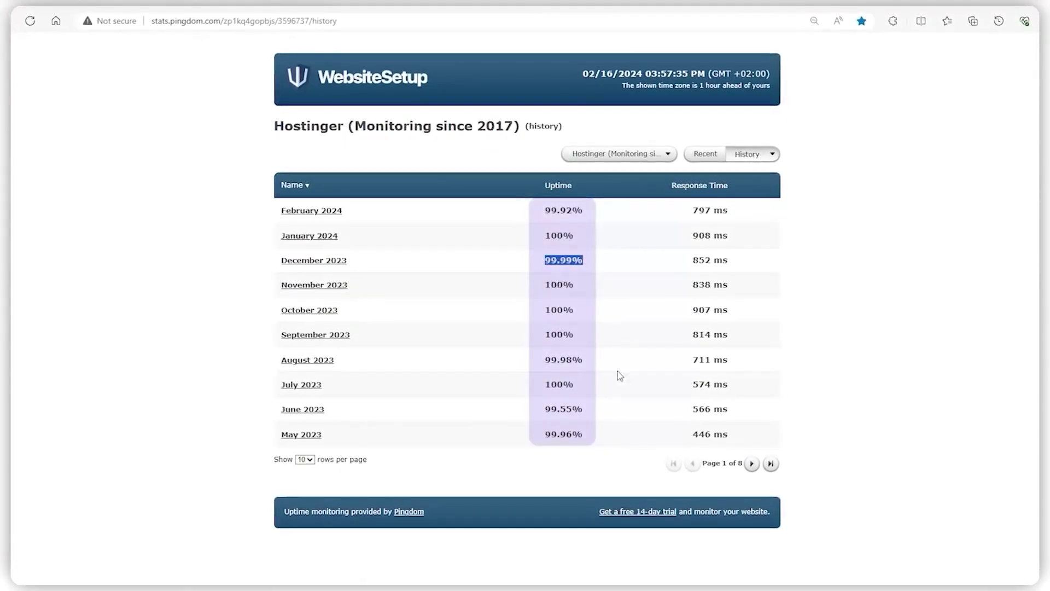
Step: Select June 2023's 99.55% uptime value in the Pingdom history table
left_click(637, 392)
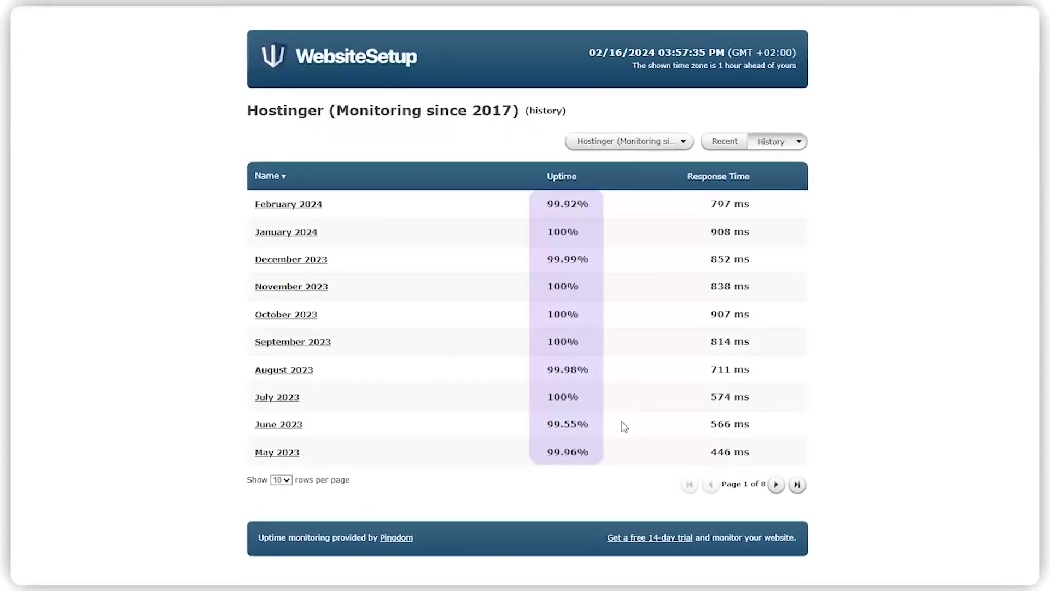
left_click_drag(589, 427, 547, 437)
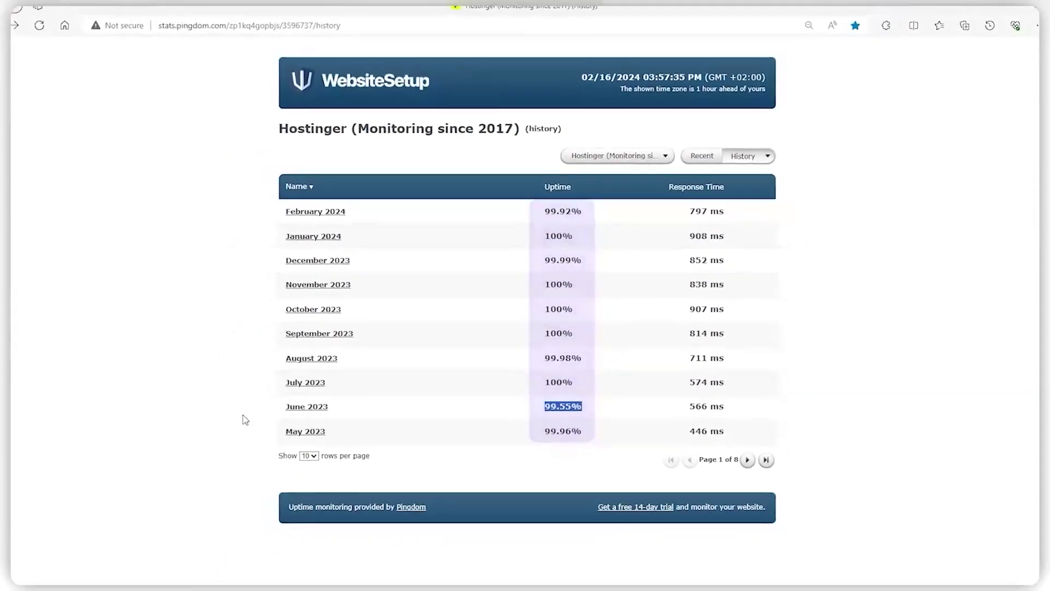
scroll(957, 172, "down", 2)
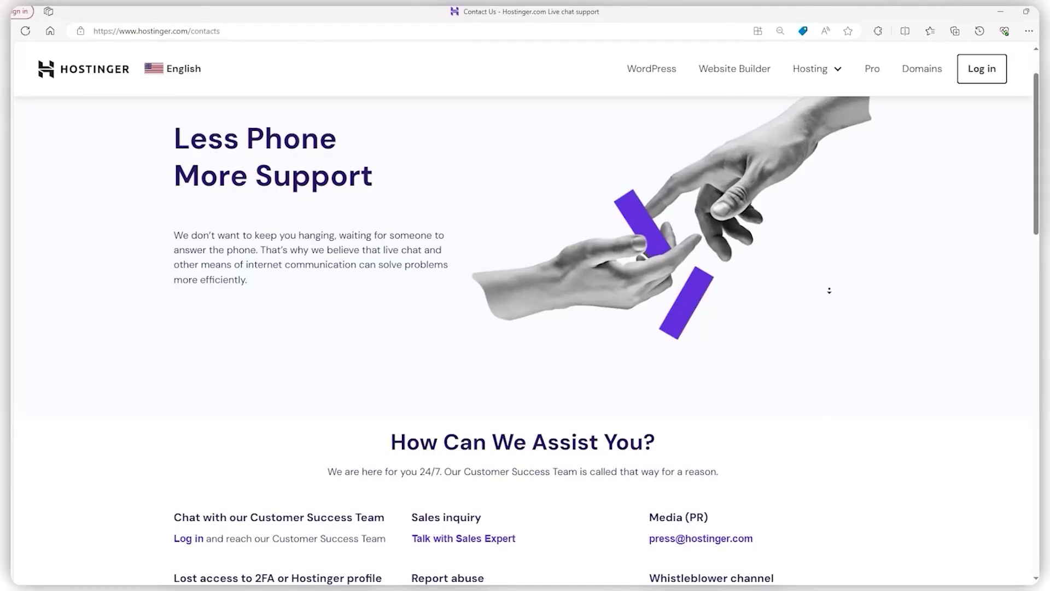
Step: Scroll the Help page and expand 'Transfer, setup or restore your site'
scroll(829, 291, "down", 2)
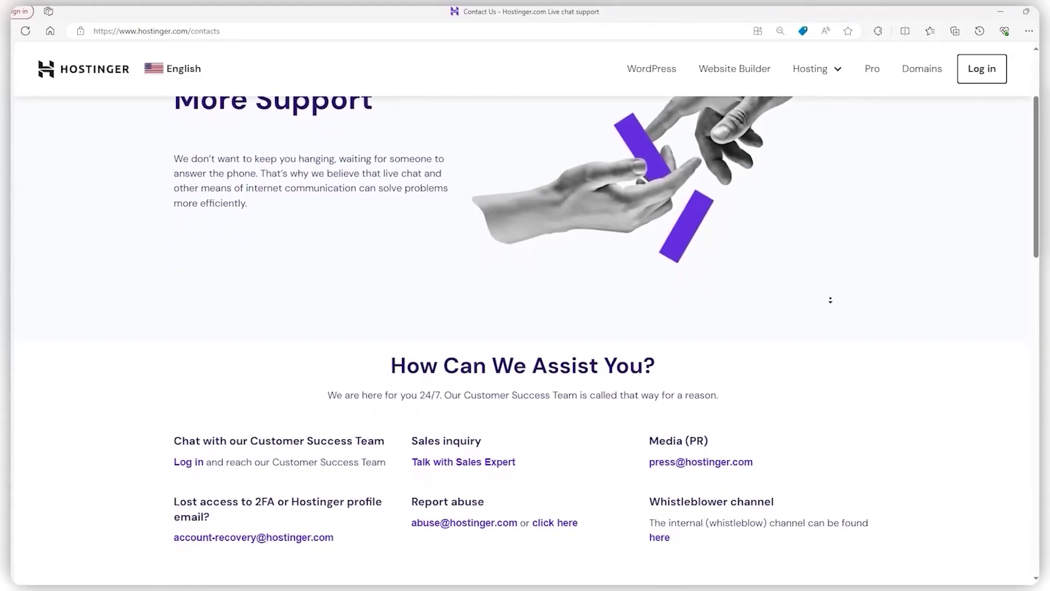
scroll(830, 300, "down", 2)
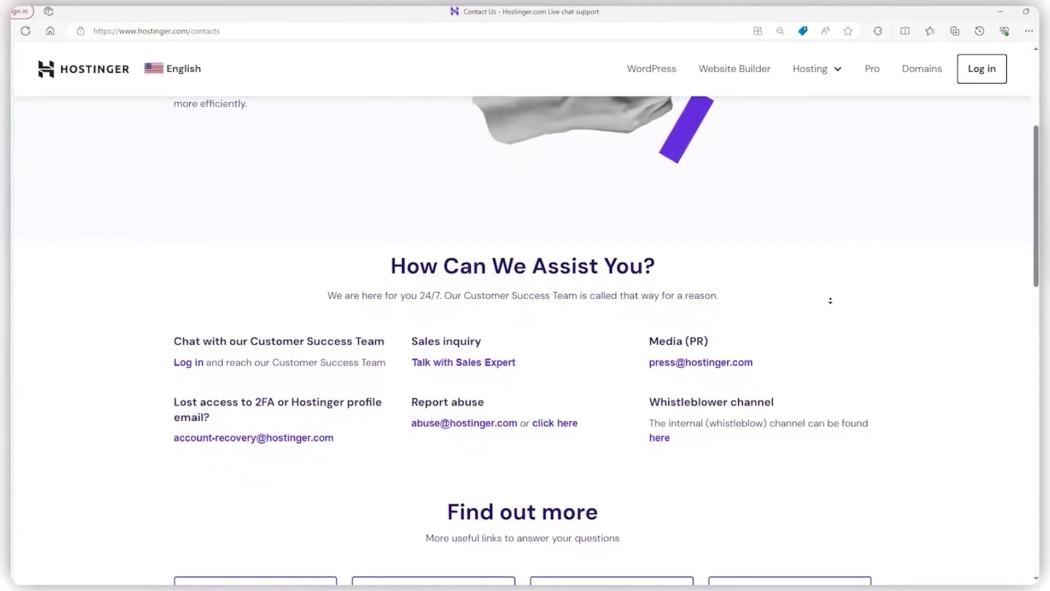
scroll(830, 299, "down", 2)
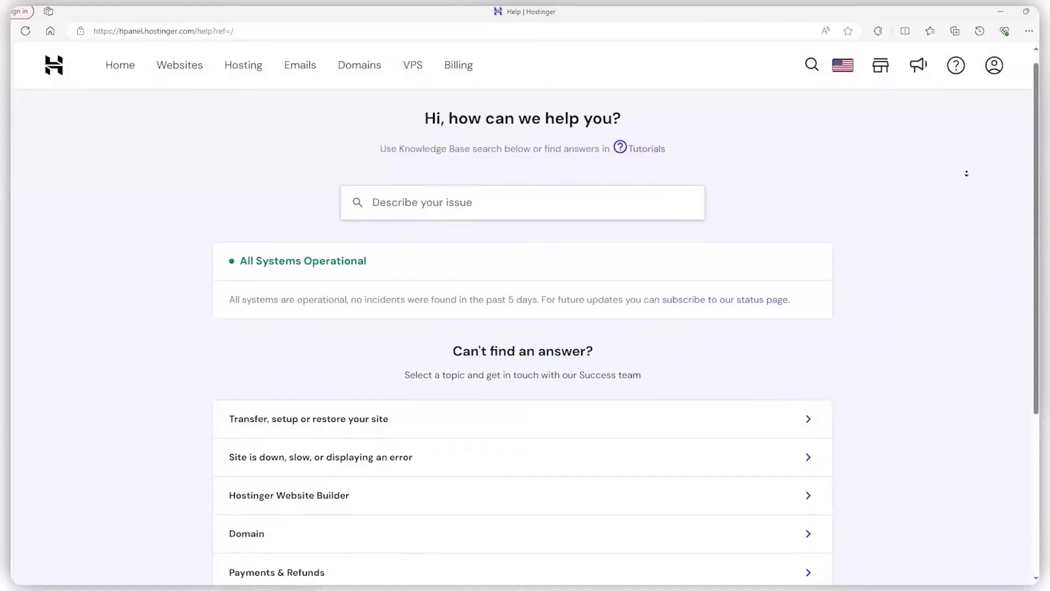
scroll(967, 175, "down", 3)
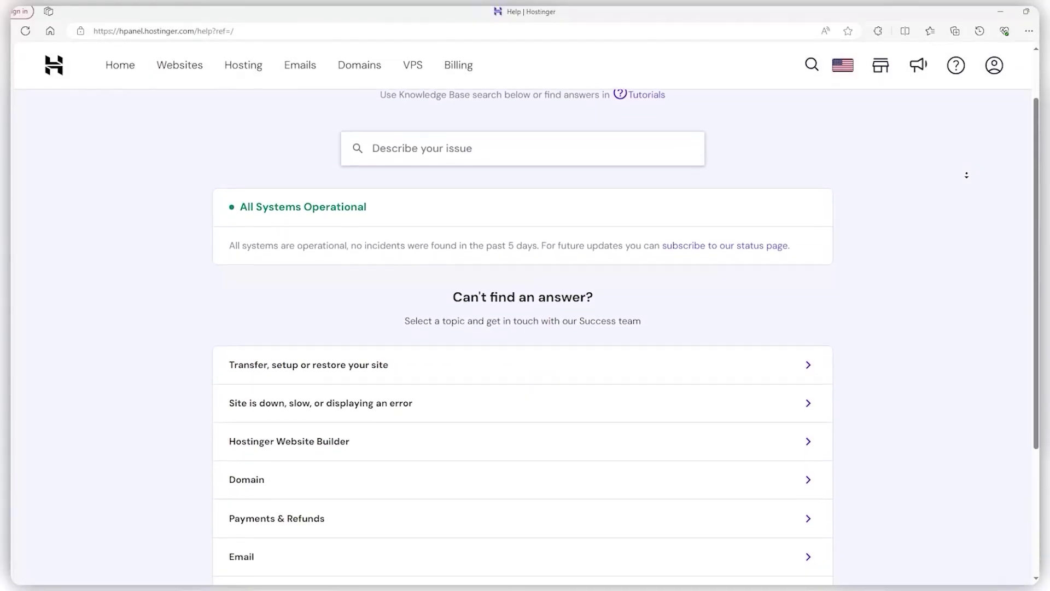
scroll(966, 175, "down", 2)
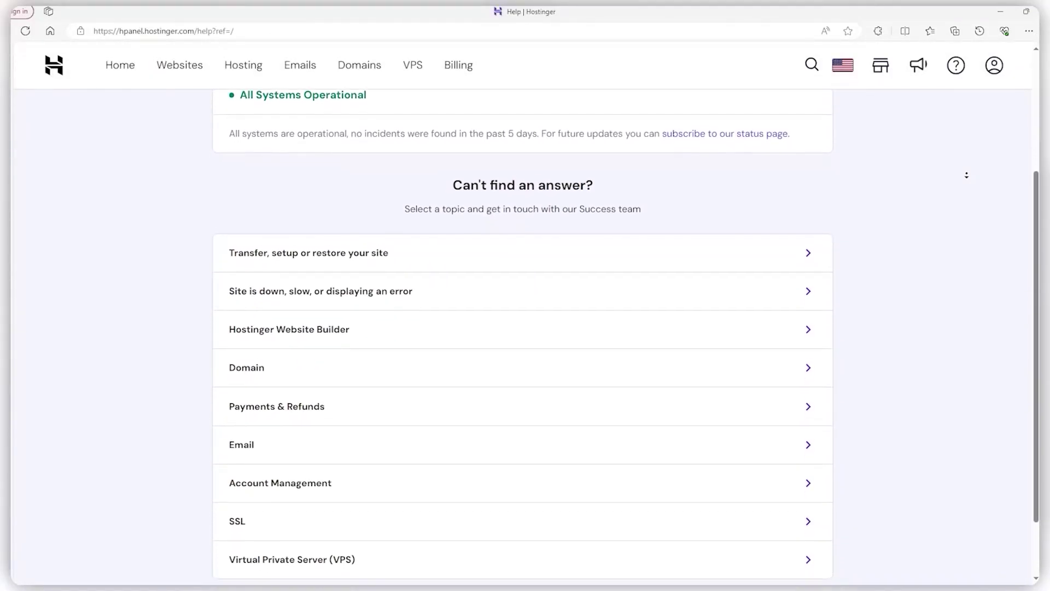
left_click(749, 248)
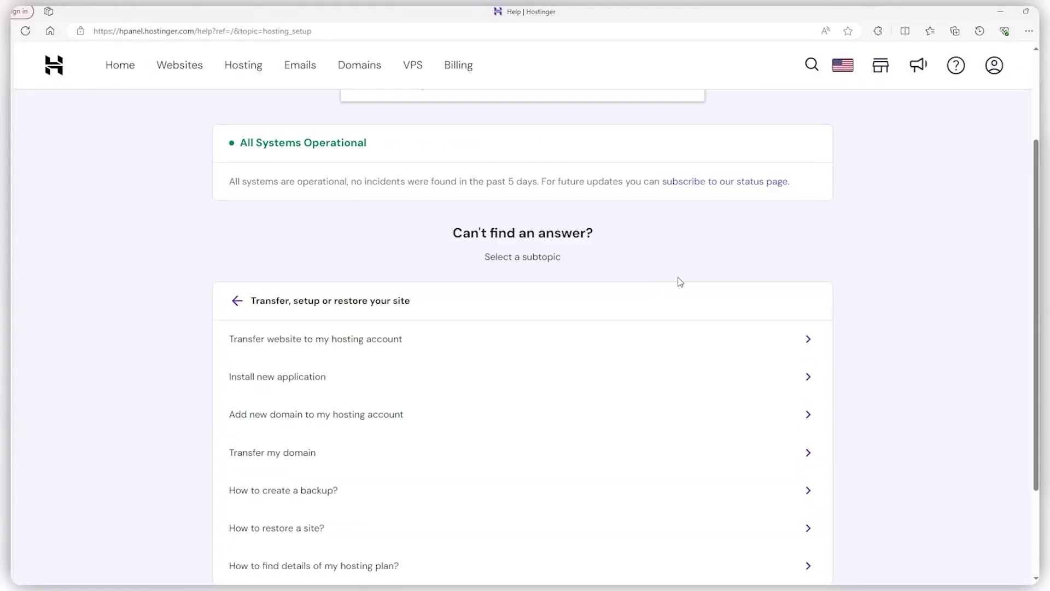
Step: Pick 'How to create a backup?', start a live chat and view past Messages
scroll(625, 310, "down", 2)
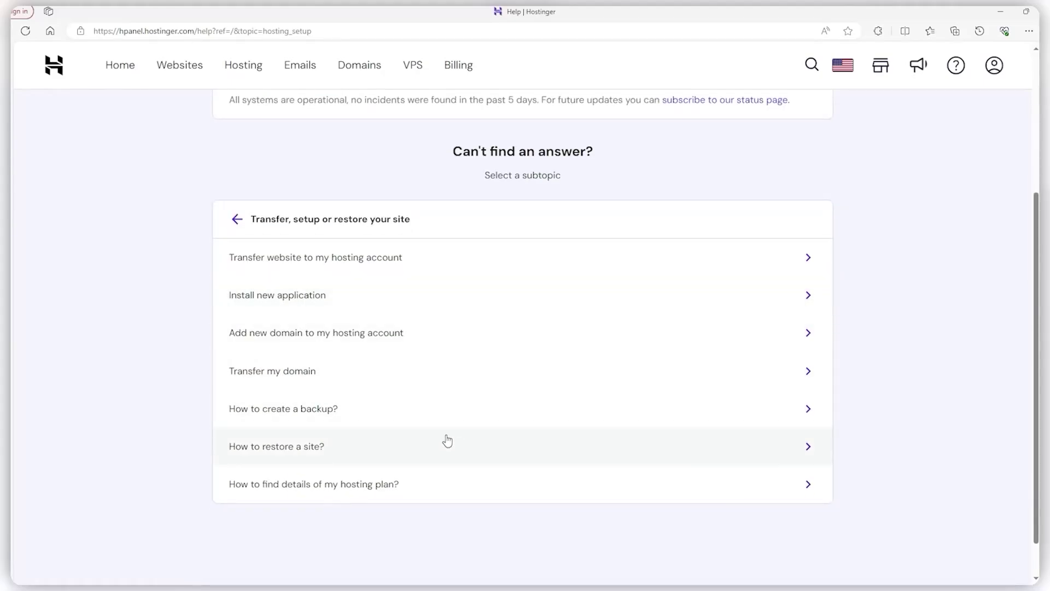
left_click(410, 421)
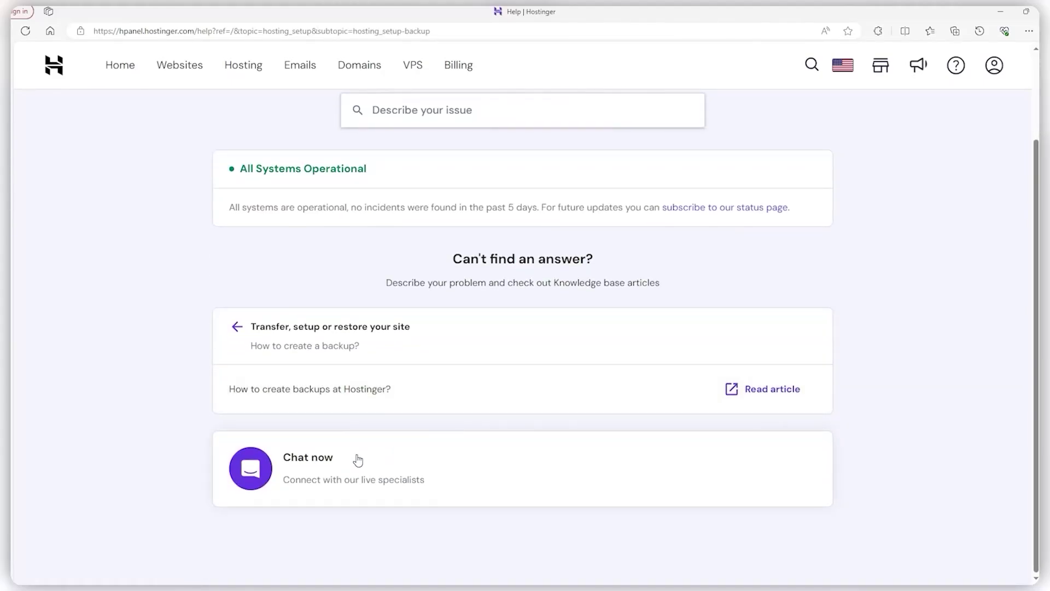
left_click(349, 470)
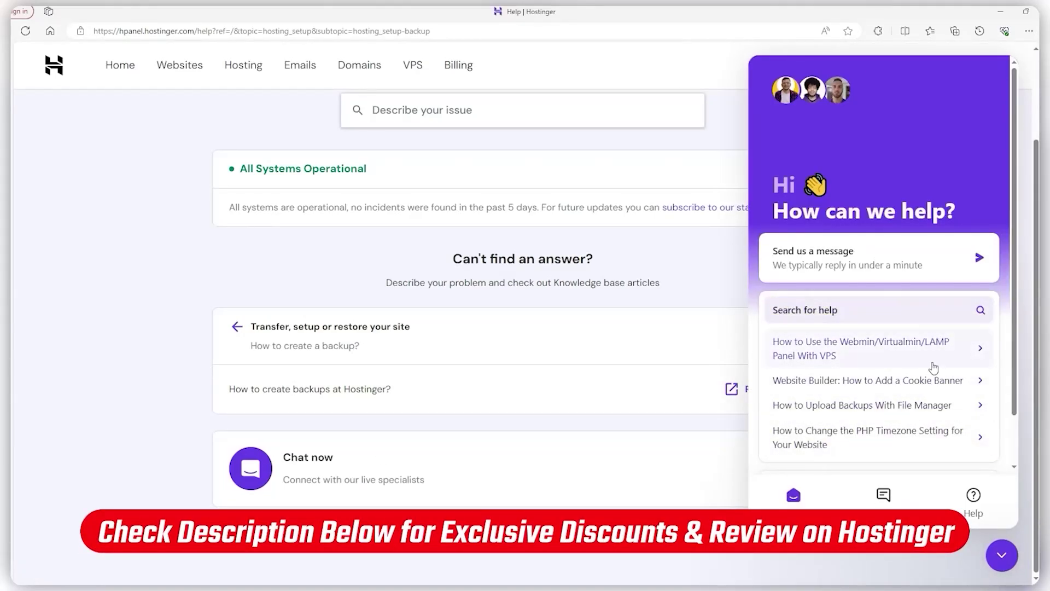
left_click(884, 496)
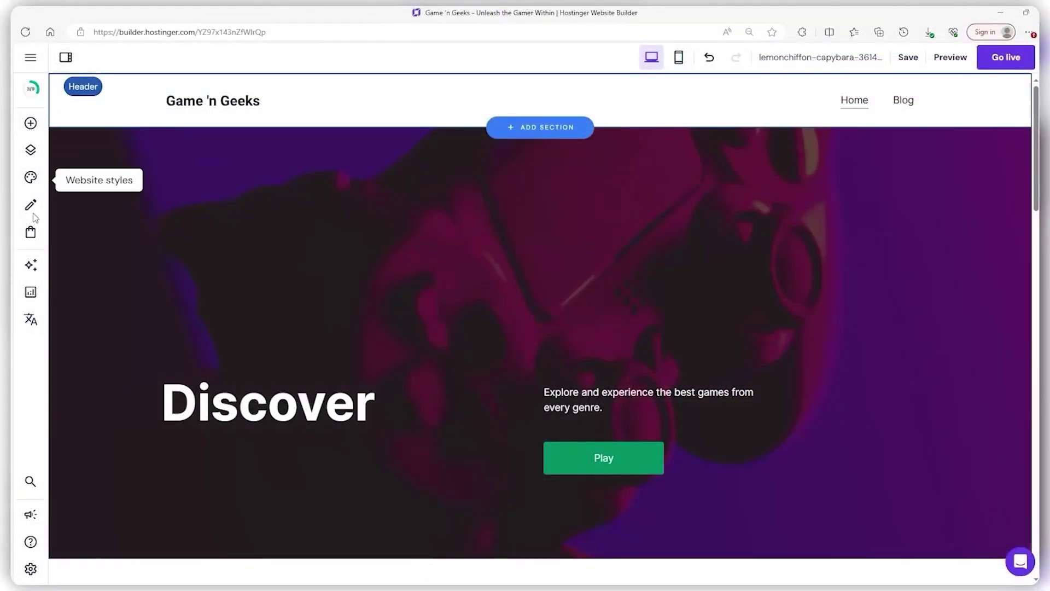
Step: Add a 'Write your text here…' text box under 'Discover' and shift it slightly left
left_click(31, 124)
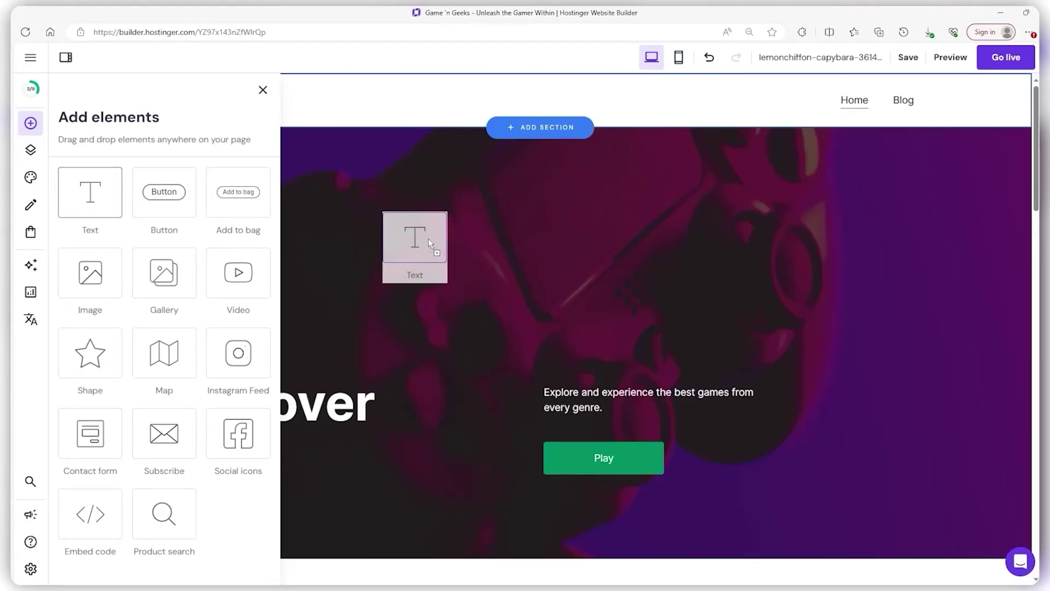
left_click_drag(429, 244, 429, 244)
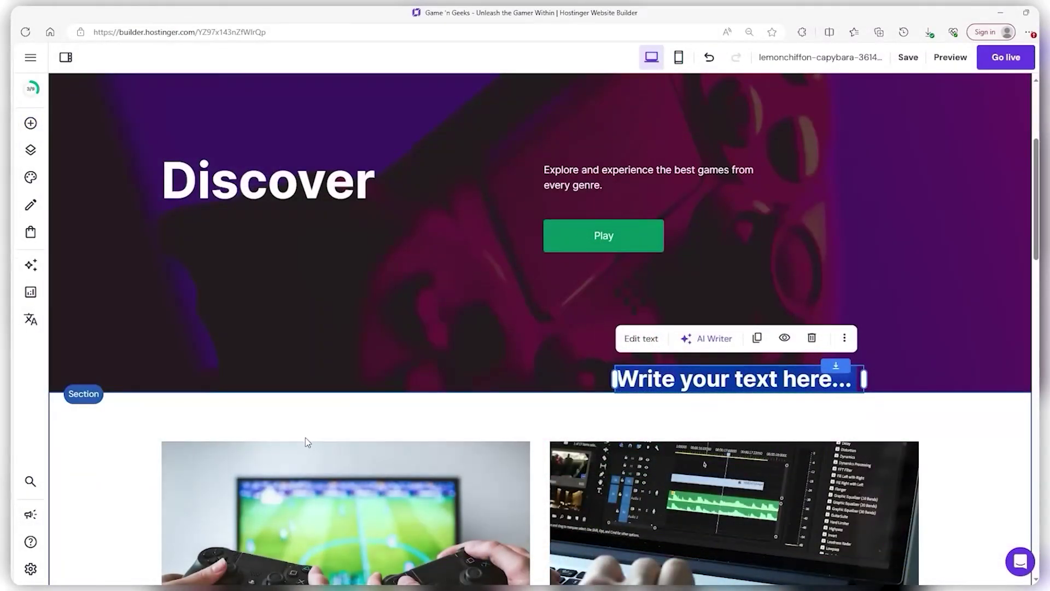
scroll(305, 437, "down", 4)
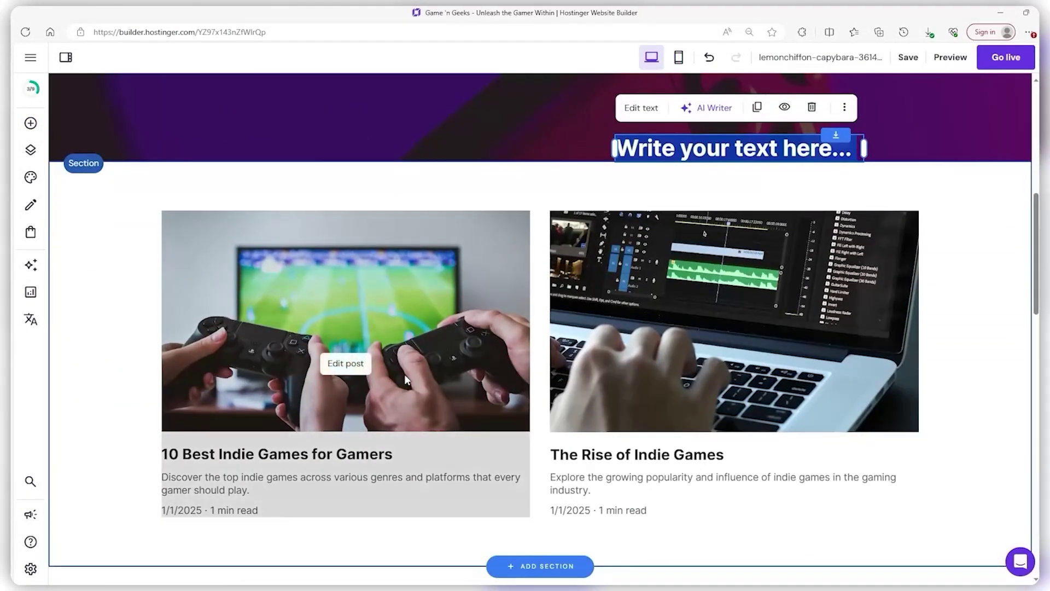
scroll(727, 427, "up", 4)
left_click_drag(727, 389, 689, 441)
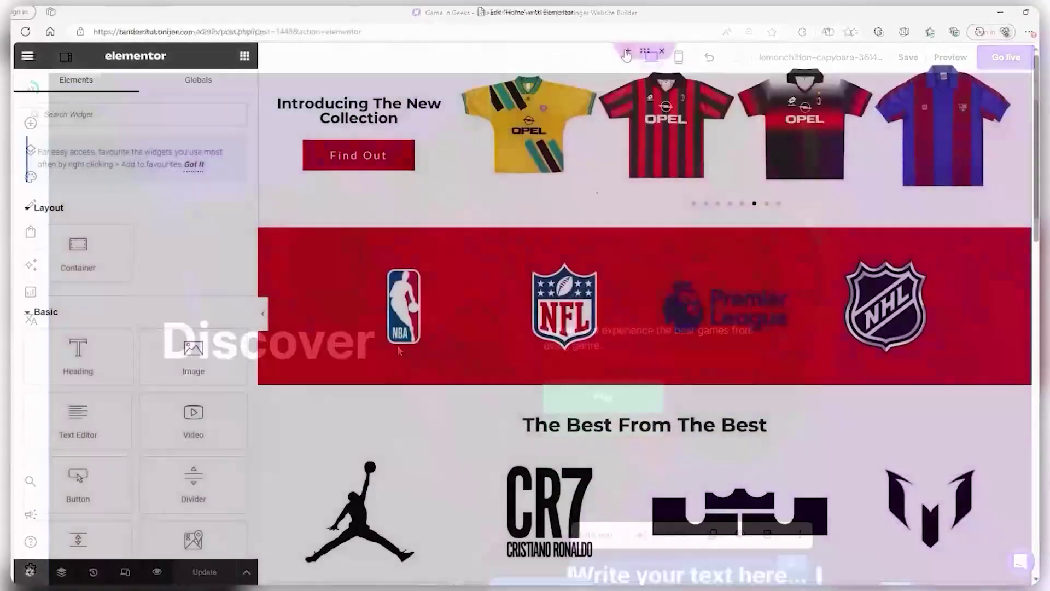
Step: Add an empty container above the hero at the top of the Home page
left_click(627, 54)
left_click(610, 103)
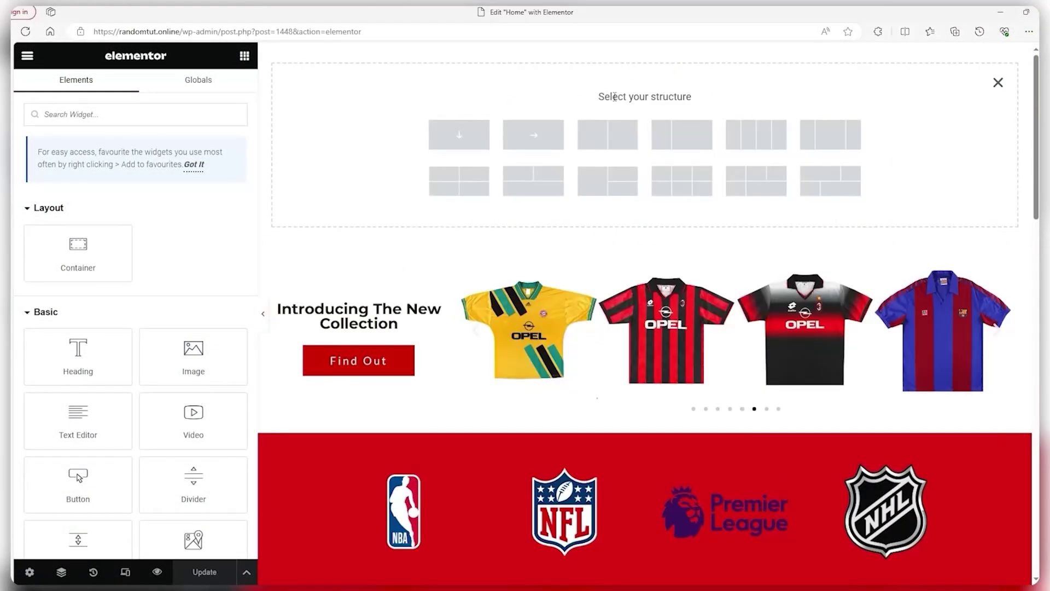
left_click(473, 147)
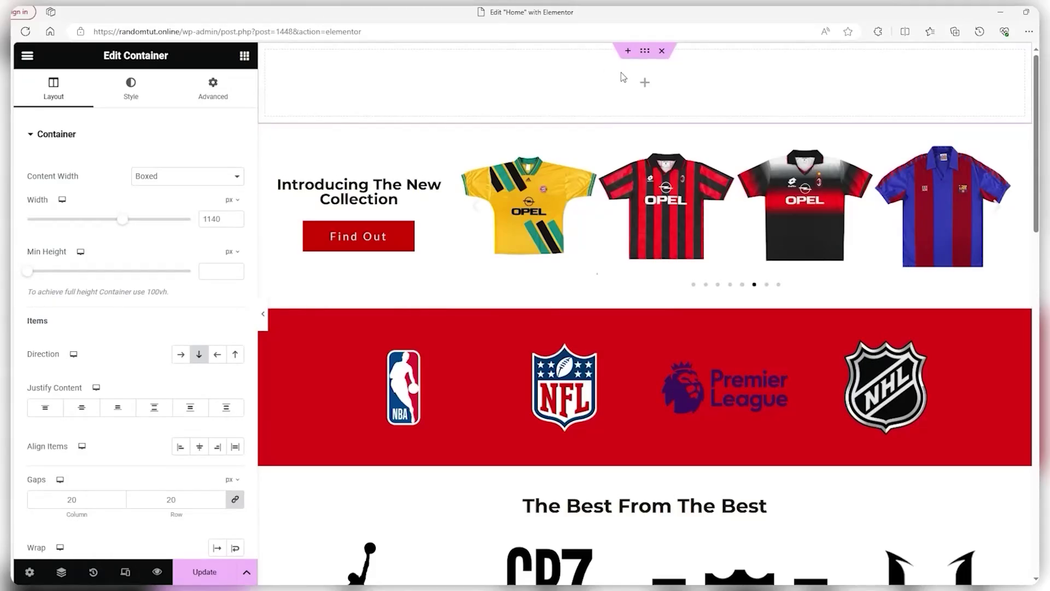
Step: Drag a Navigation Menu widget from Header & Footer Builder into the new container
left_click(643, 84)
scroll(256, 186, "down", 5)
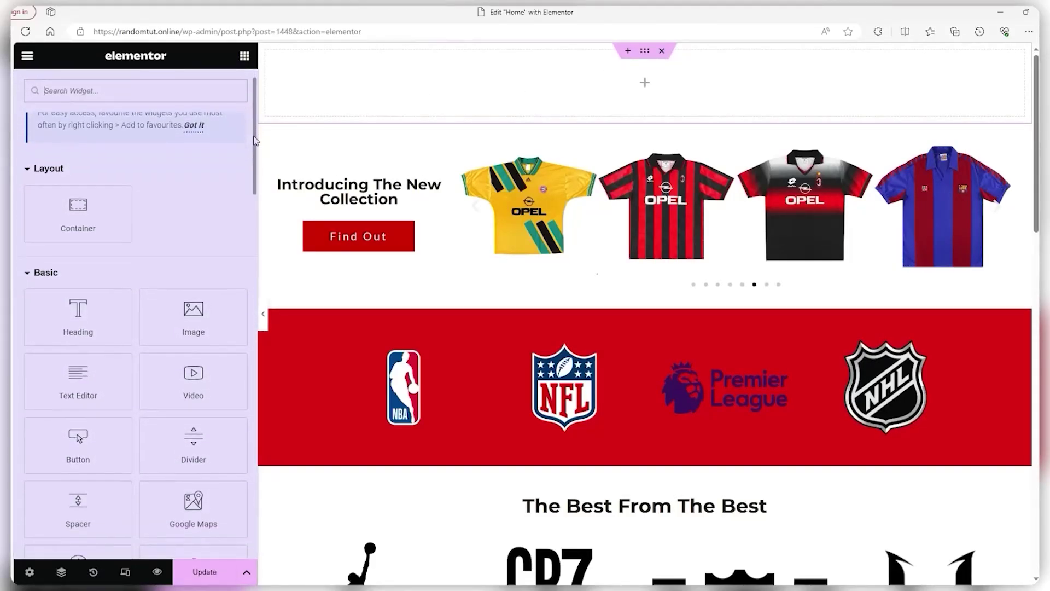
left_click_drag(256, 186, 257, 439)
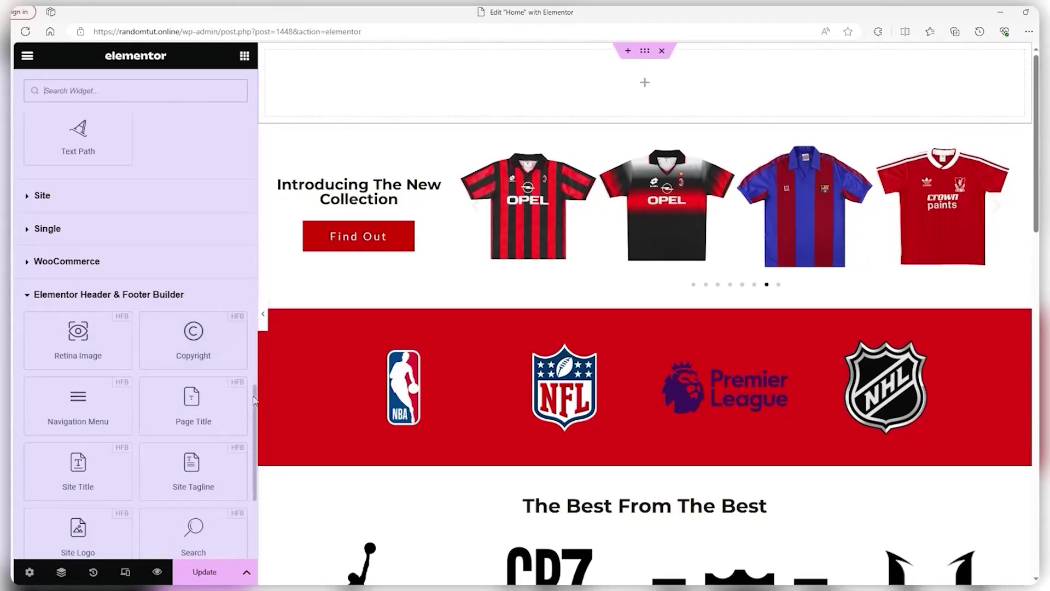
left_click_drag(254, 400, 255, 414)
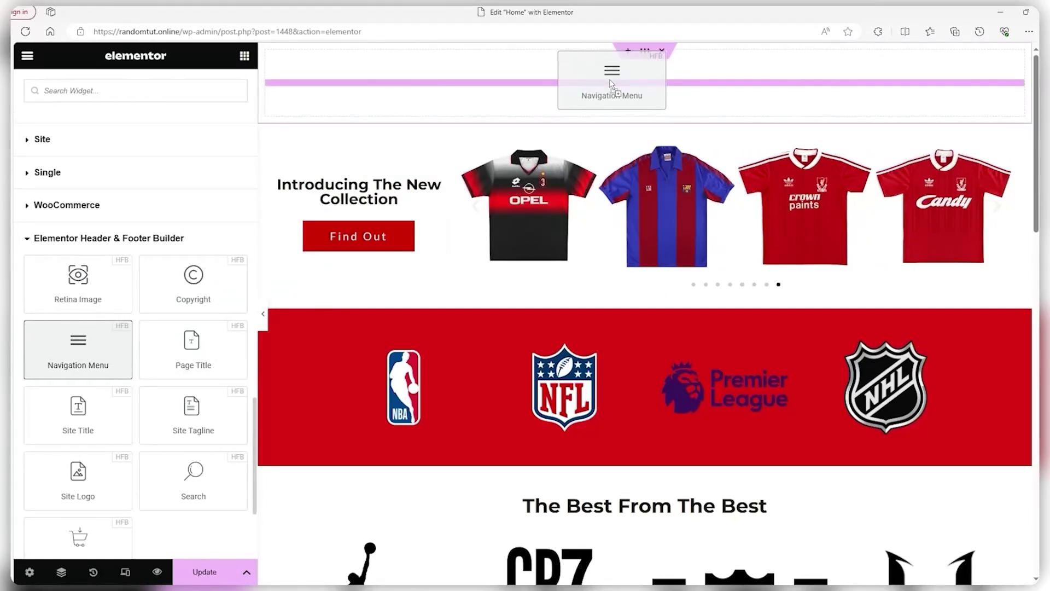
left_click_drag(612, 84, 611, 83)
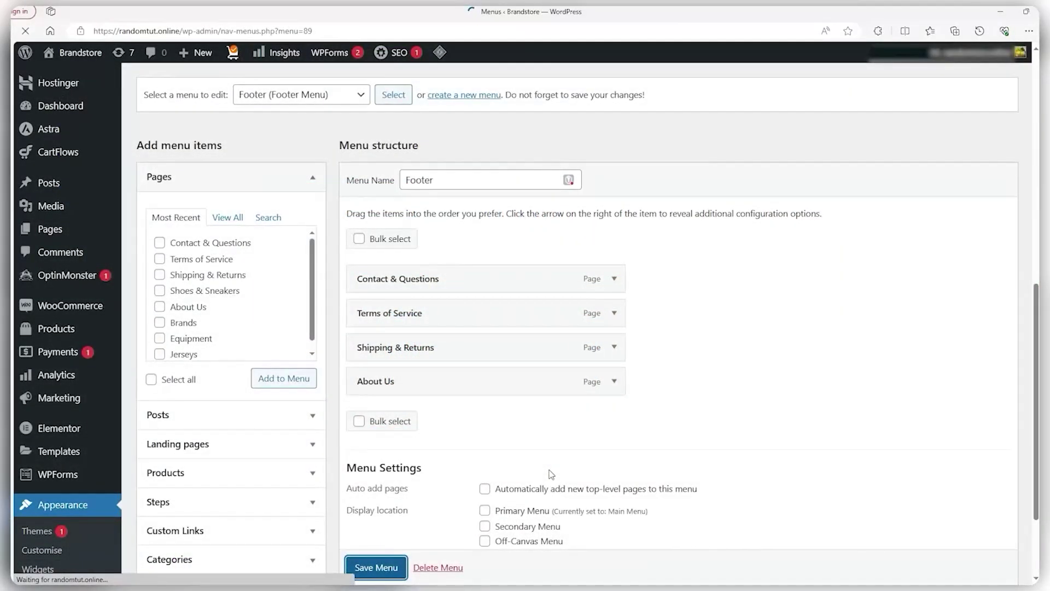
Step: Review Menus, the Inventory threshold and Shop settings, then set the logo height to 114 px
scroll(556, 392, "down", 9)
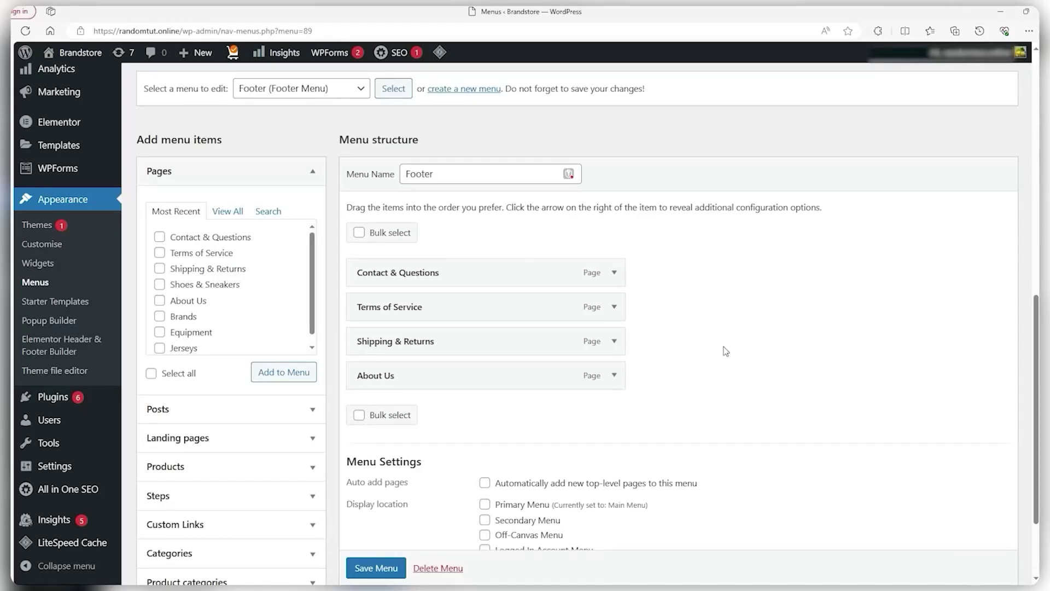
scroll(726, 351, "up", 2)
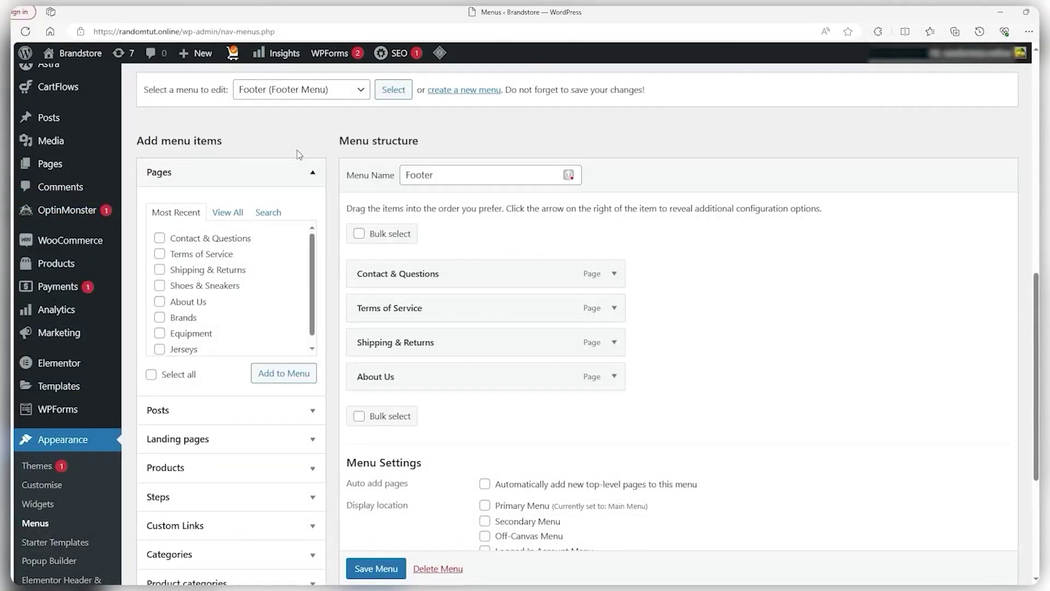
left_click(149, 125)
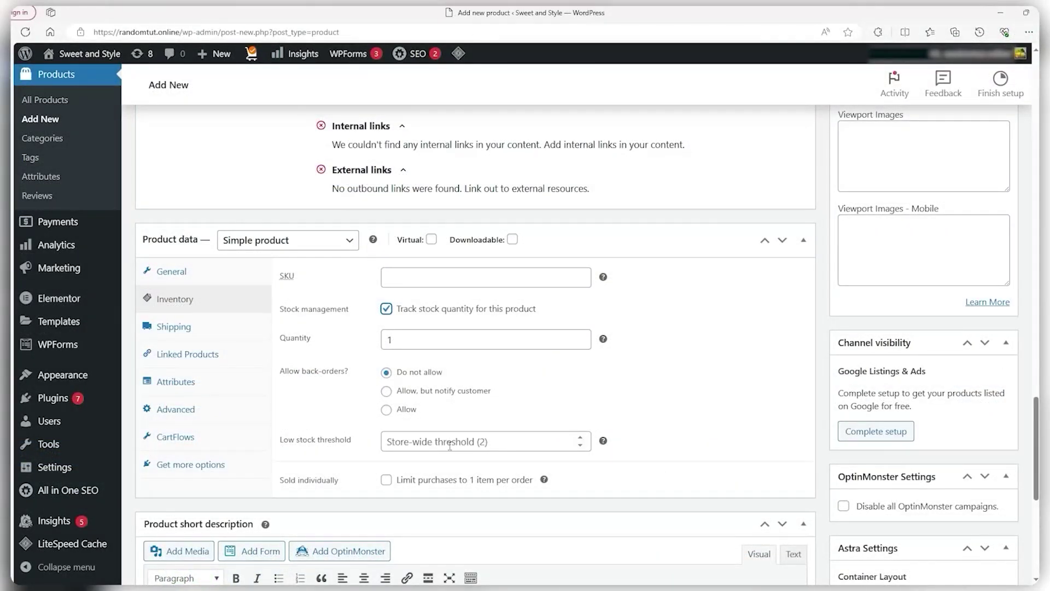
left_click(582, 441)
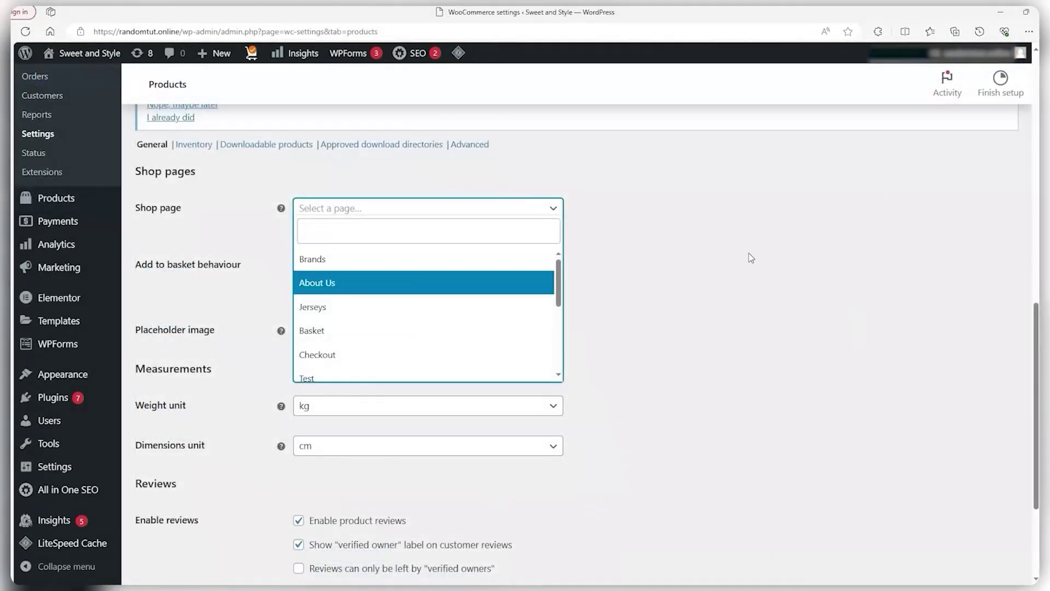
left_click(767, 253)
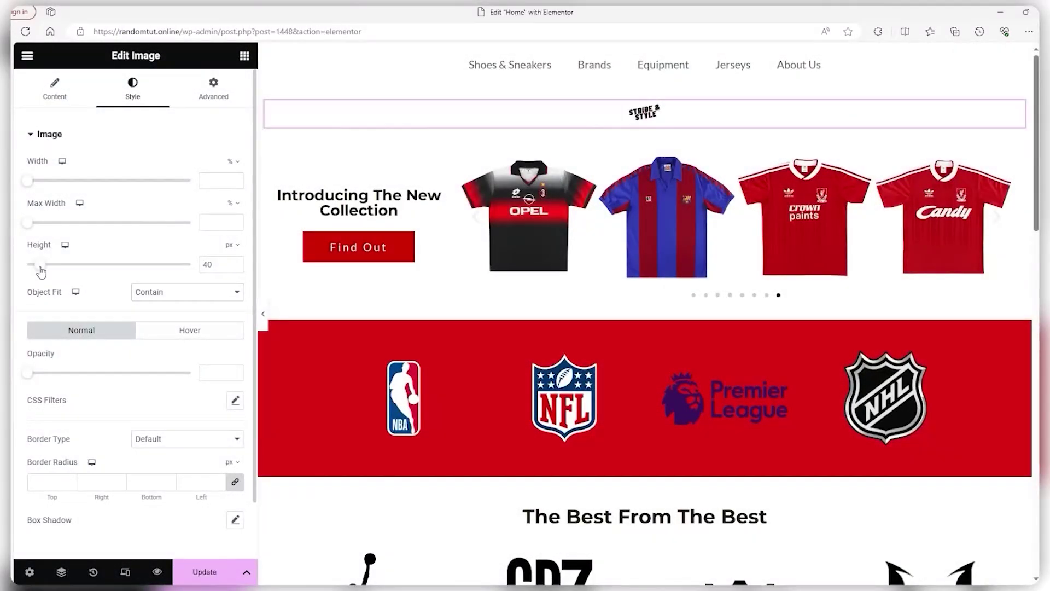
left_click_drag(41, 271, 76, 270)
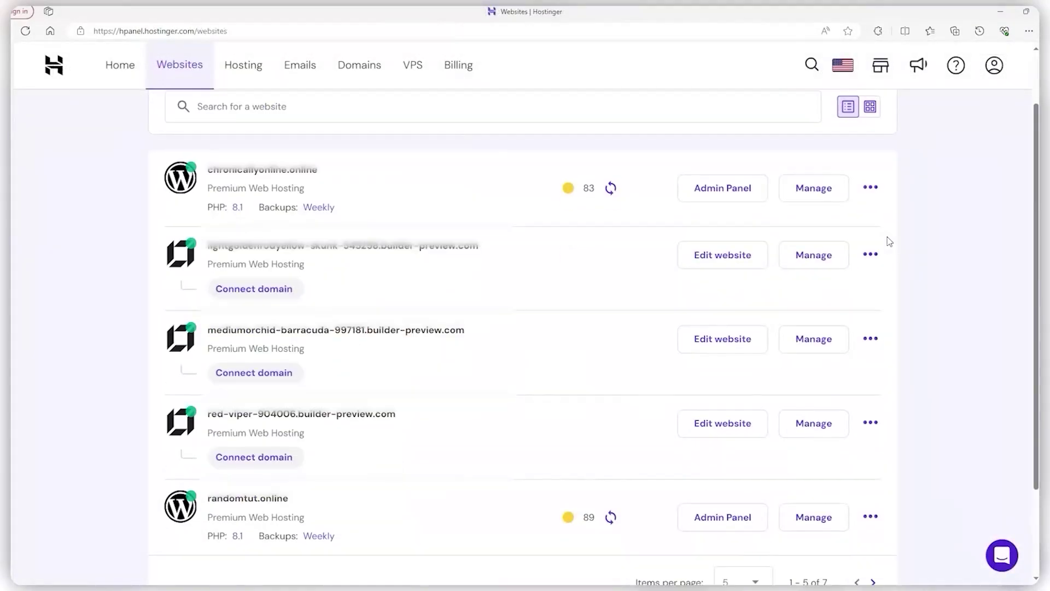
Step: Scroll through the hosting plan cards and the hPanel list of websites
scroll(889, 241, "down", 1)
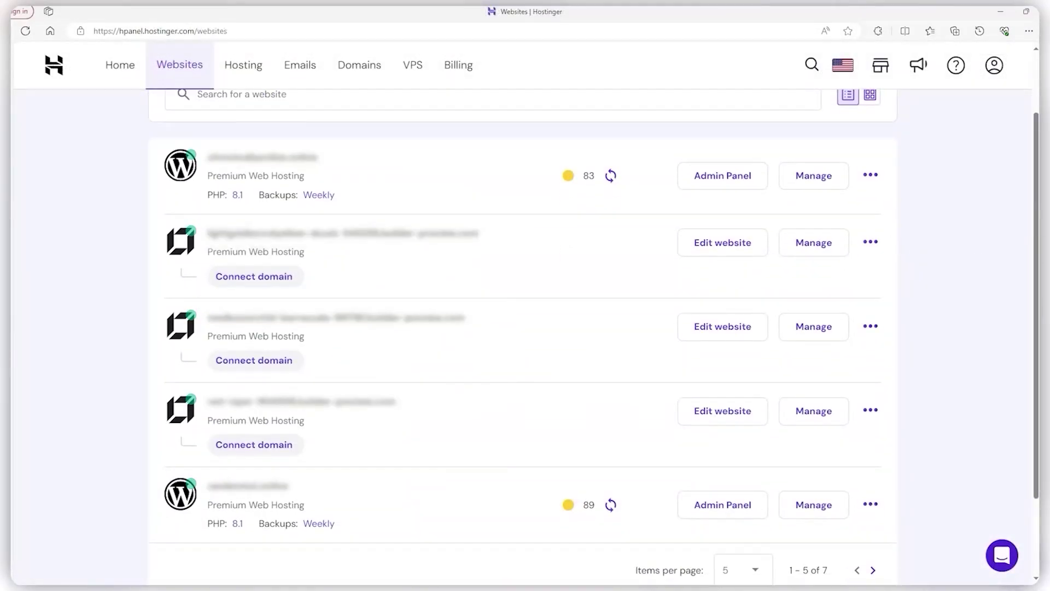
left_click_drag(1035, 220, 1027, 185)
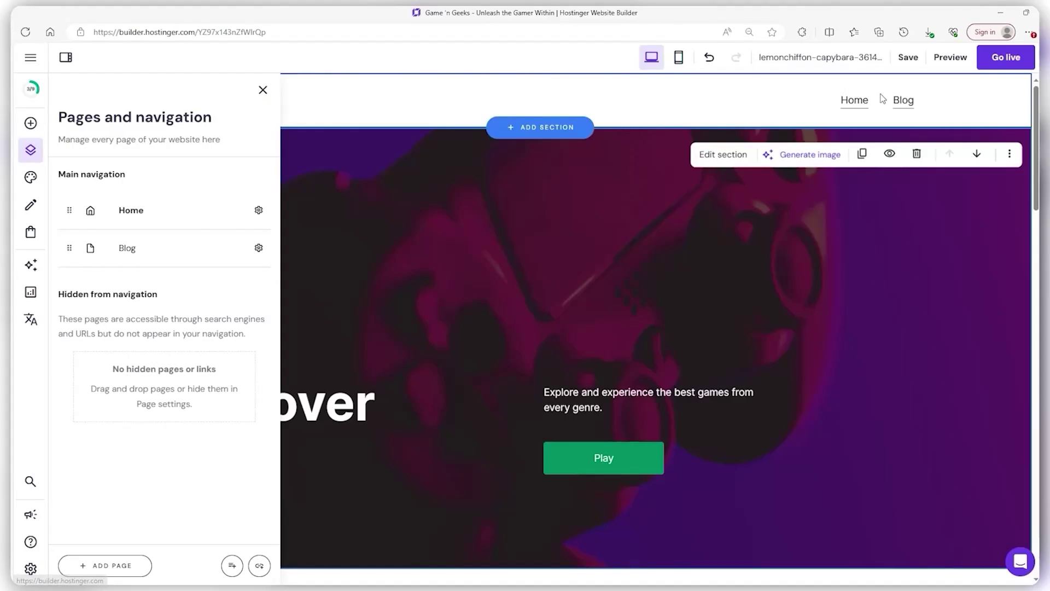
Step: Reset text styles and apply the Gruppo/Montserrat font pair, then choose WordPress as platform
left_click(31, 178)
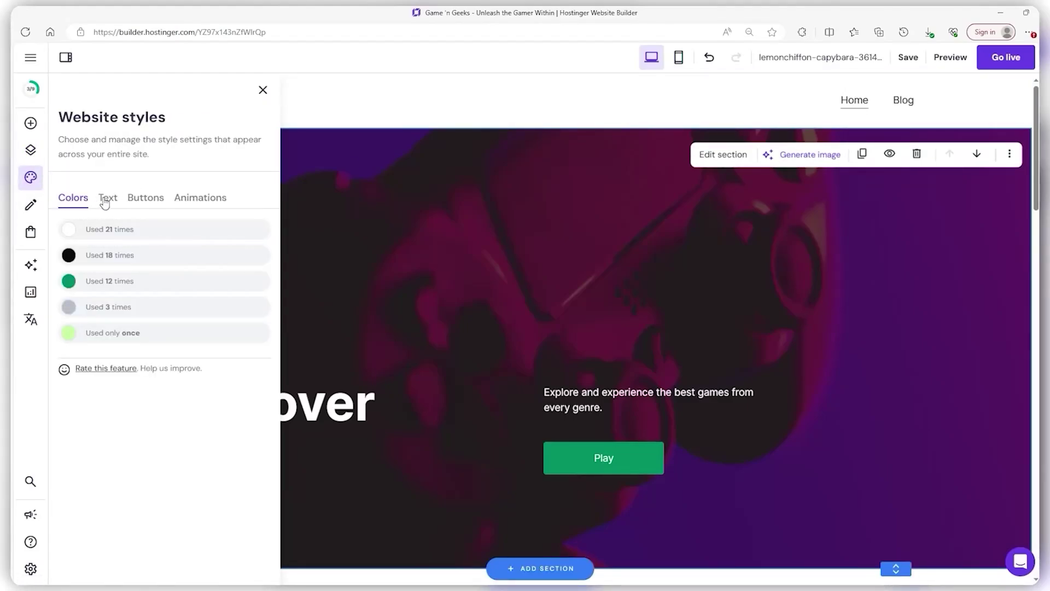
left_click(104, 202)
left_click(126, 360)
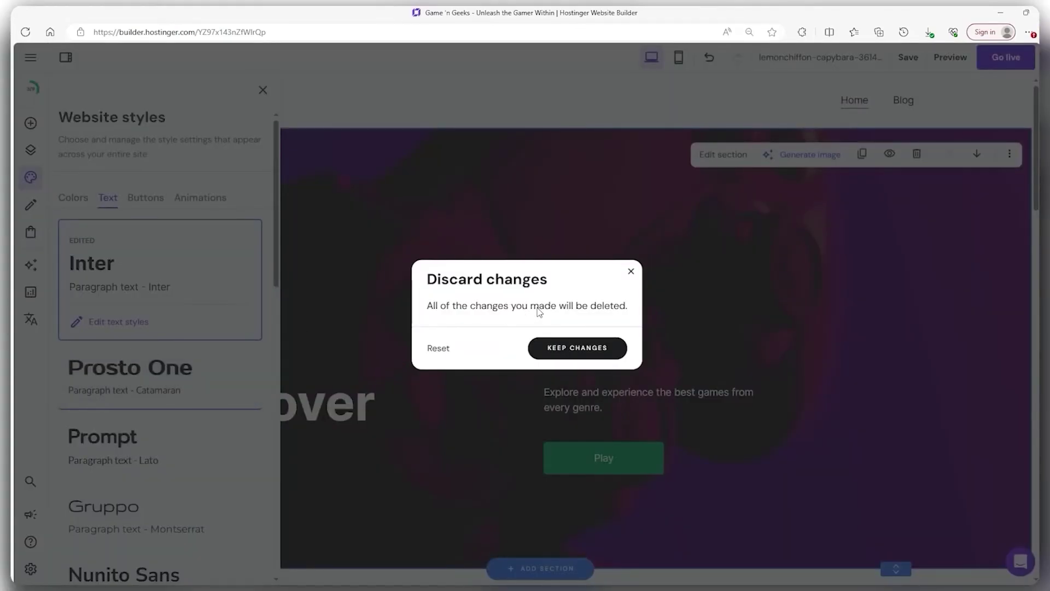
left_click(448, 348)
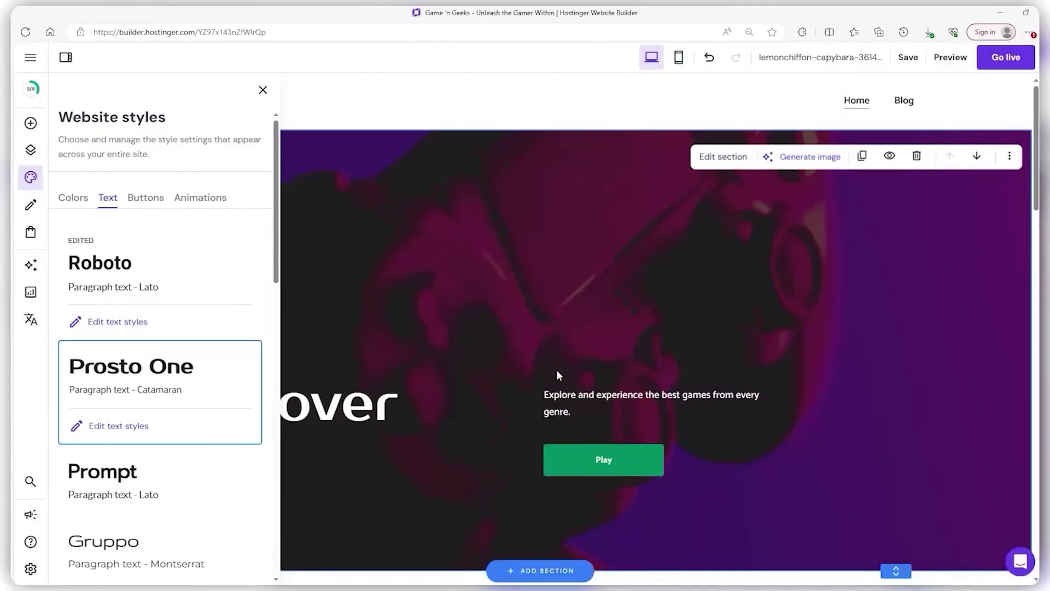
left_click(186, 428)
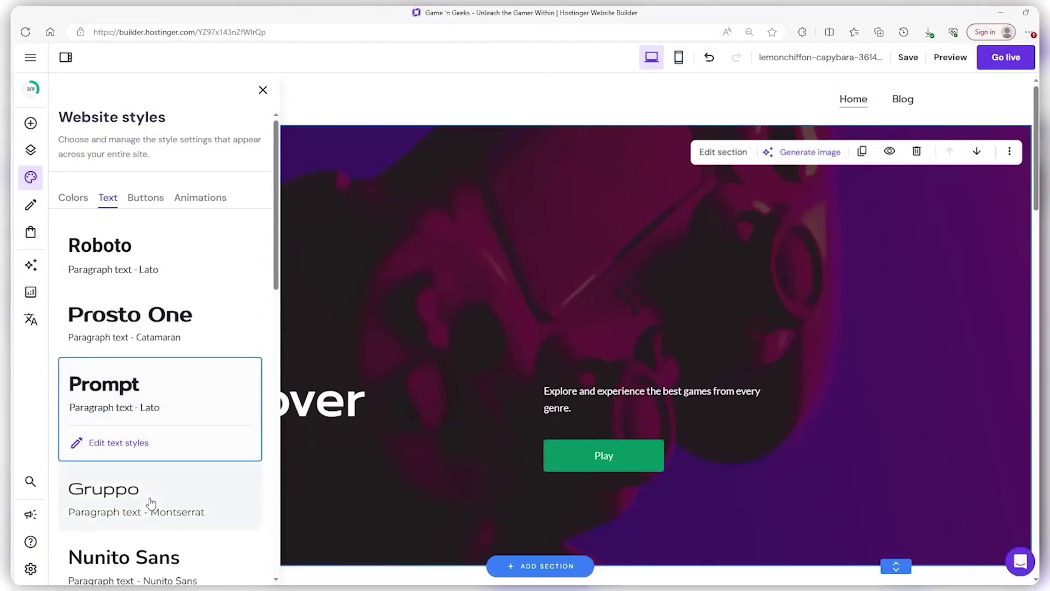
left_click(149, 500)
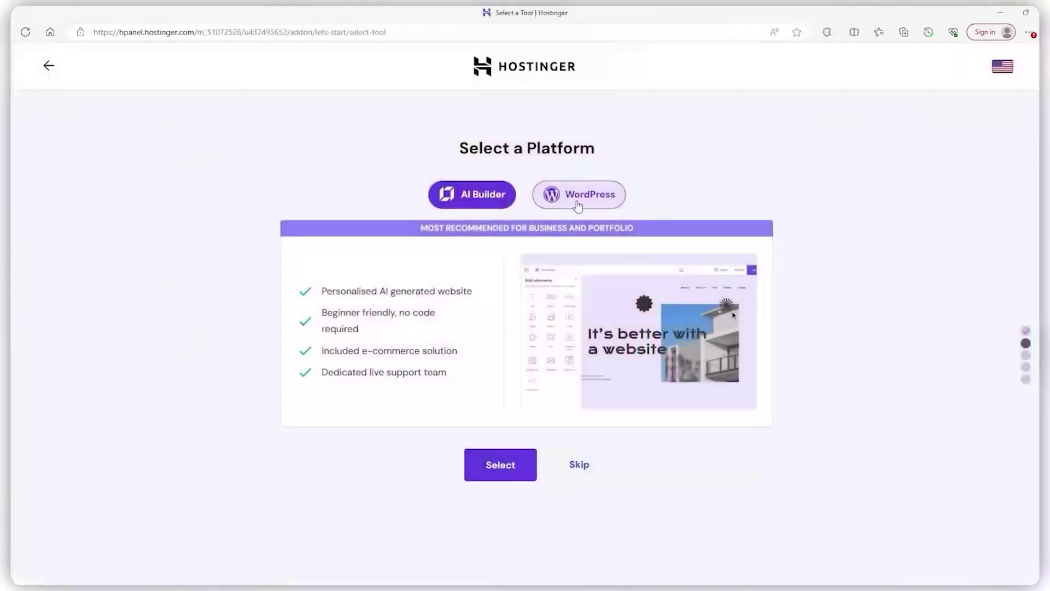
left_click(578, 203)
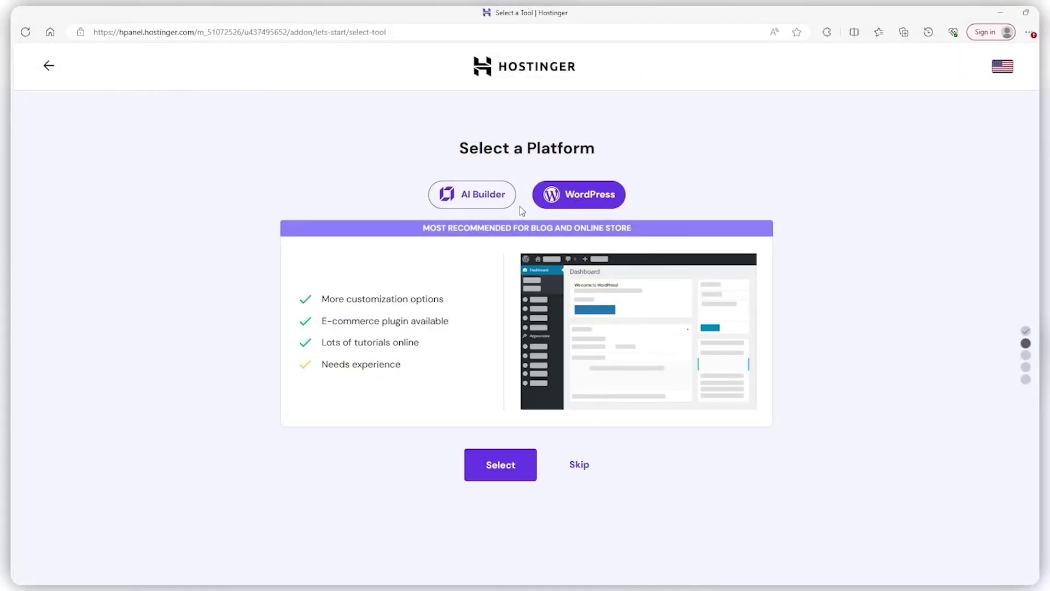
Step: Choose AI Builder instead of WordPress on the Select a Platform page
left_click(496, 207)
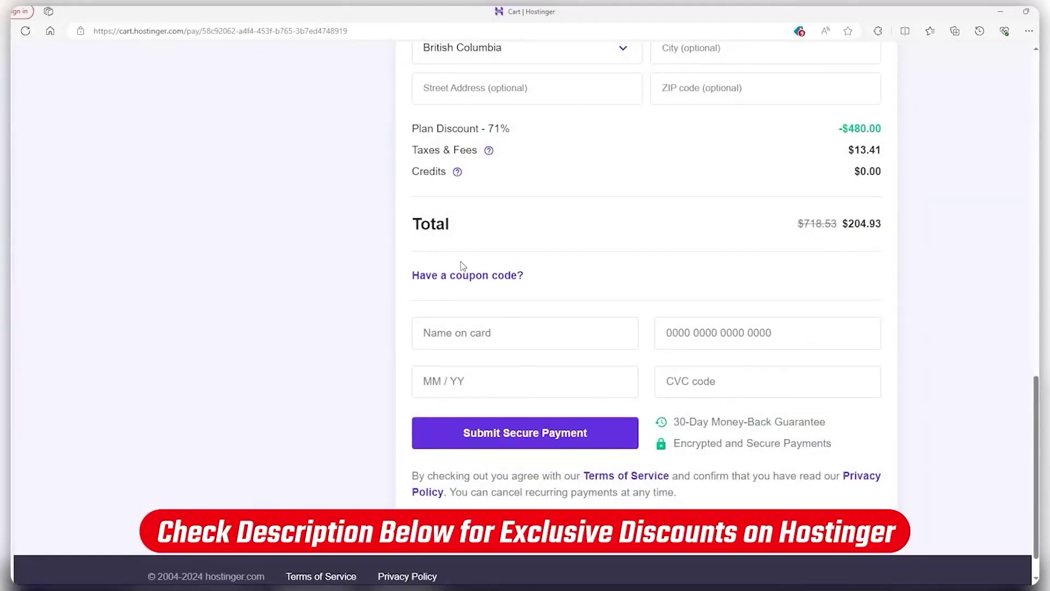
Step: Expand 'Have a coupon code?' below the $204.93 total and focus the code input
left_click(444, 279)
left_click(475, 318)
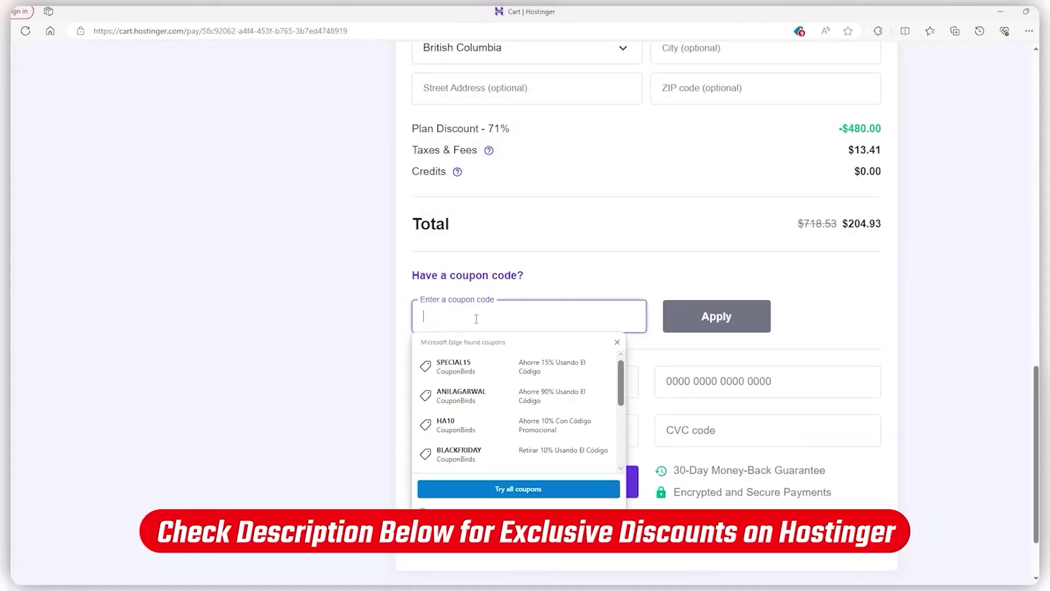